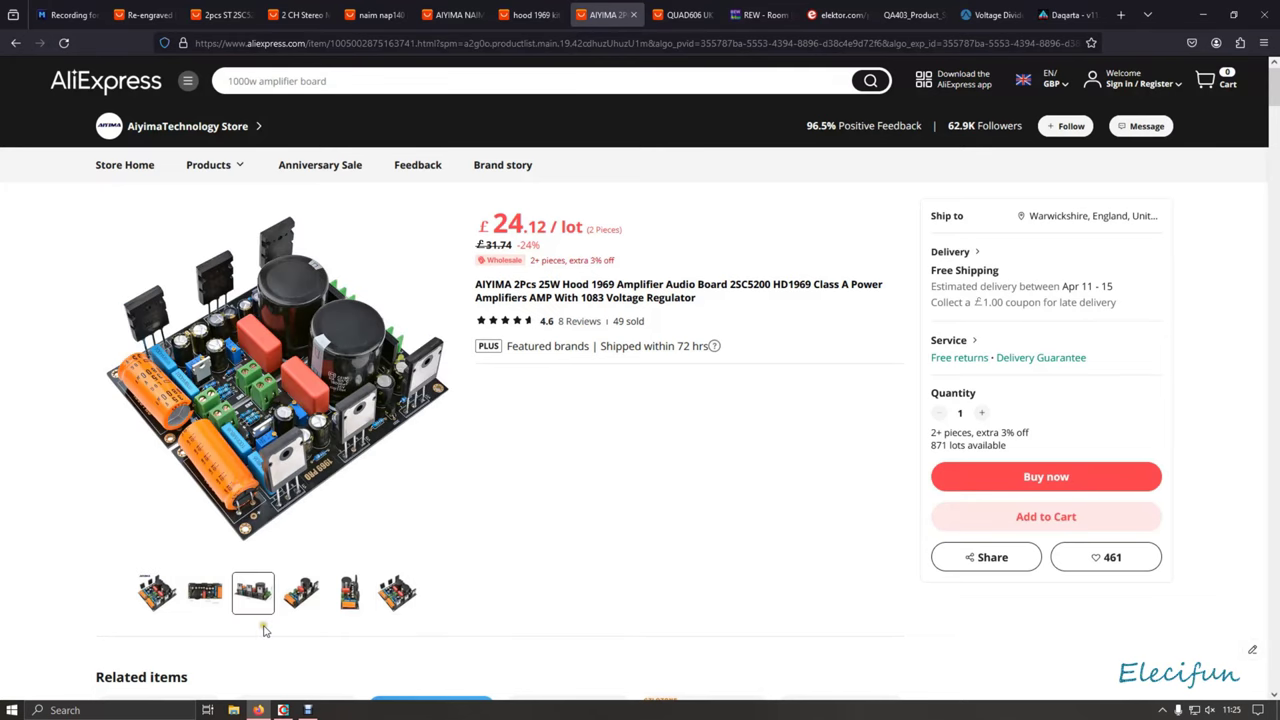
Examine the AIYIMA Hood 1969 amplifier board's product photos, voltage and power specifications, features and debugging instructions.
mouse_move(293, 600)
mouse_move(351, 596)
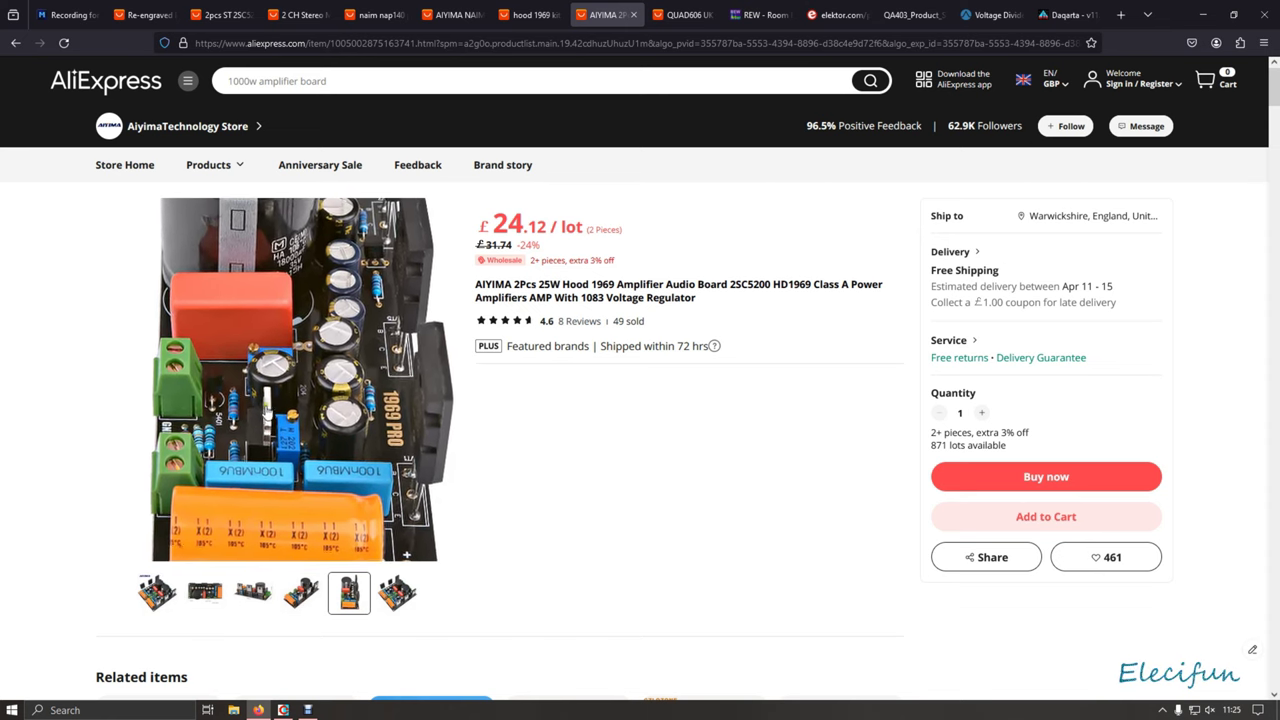
scroll(489, 418, "down", 5)
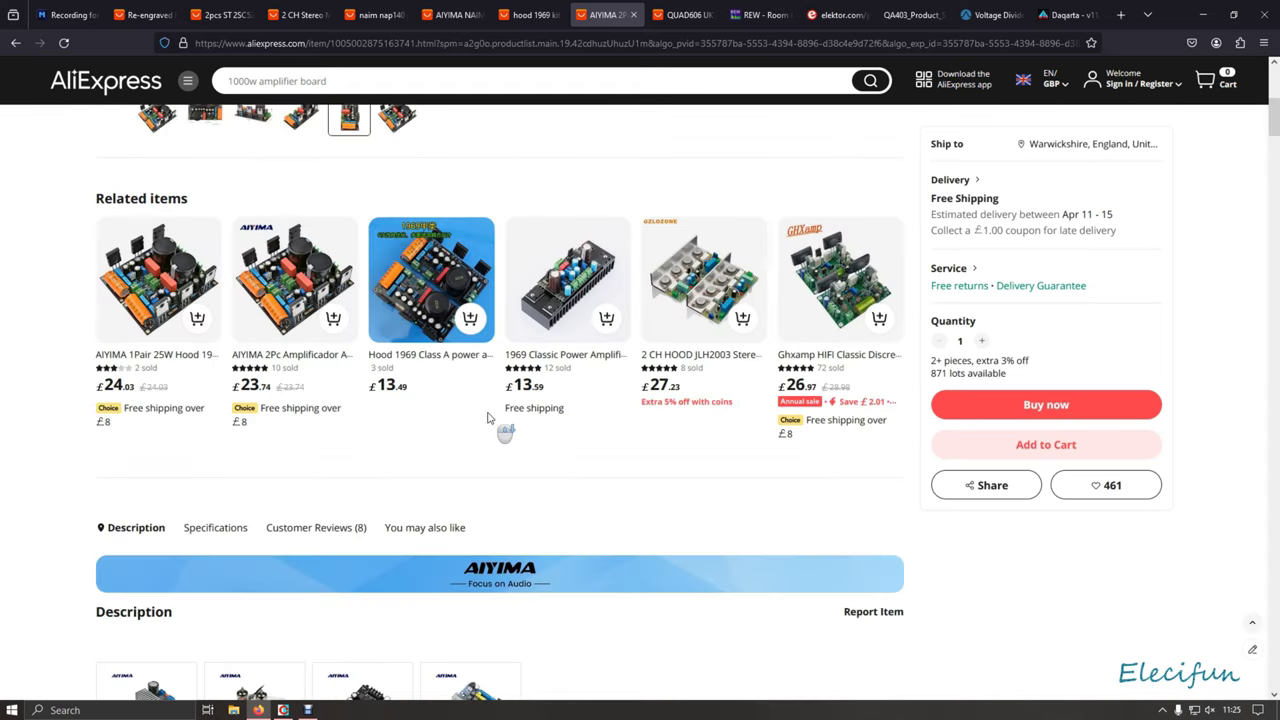
scroll(489, 418, "down", 7)
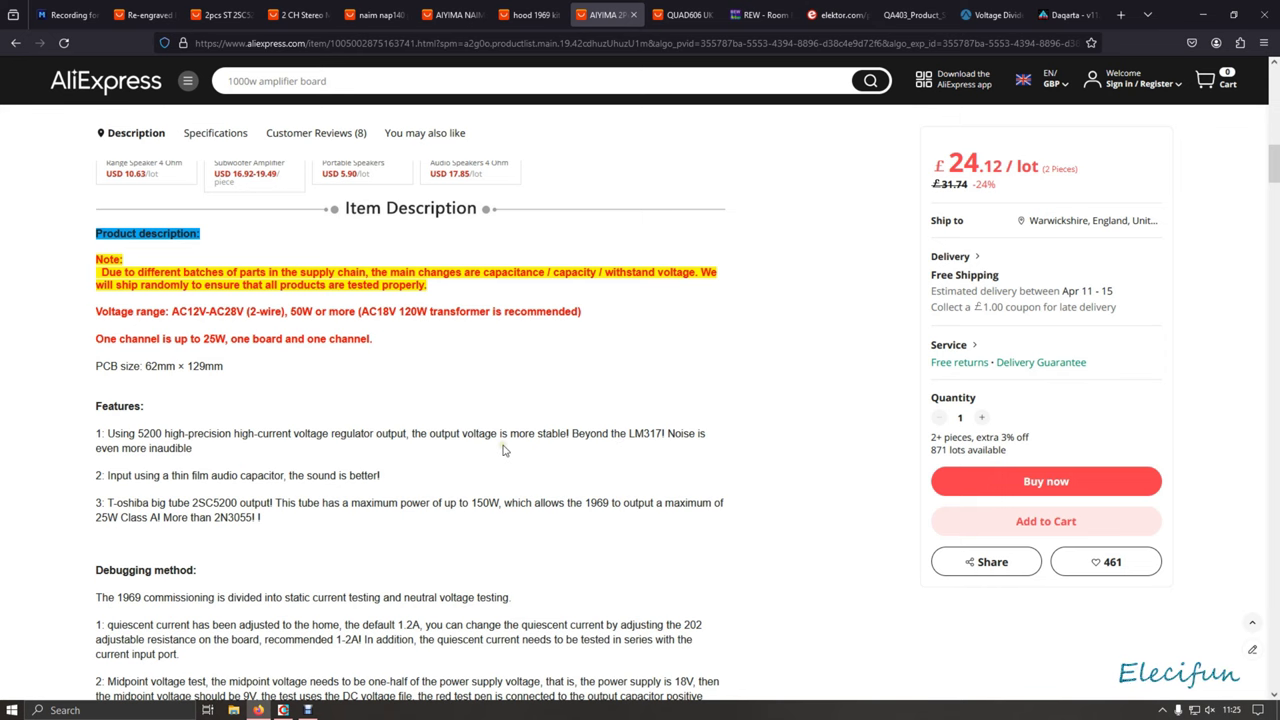
scroll(503, 450, "up", 15)
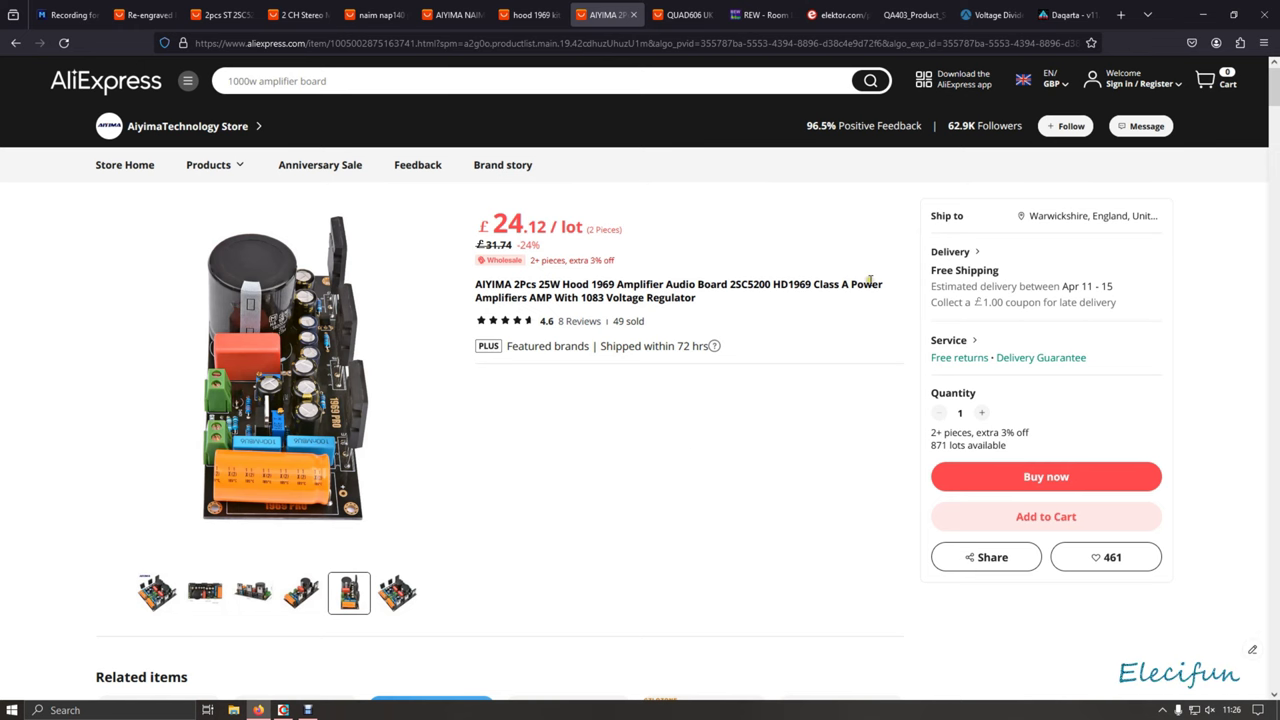
scroll(585, 352, "down", 10)
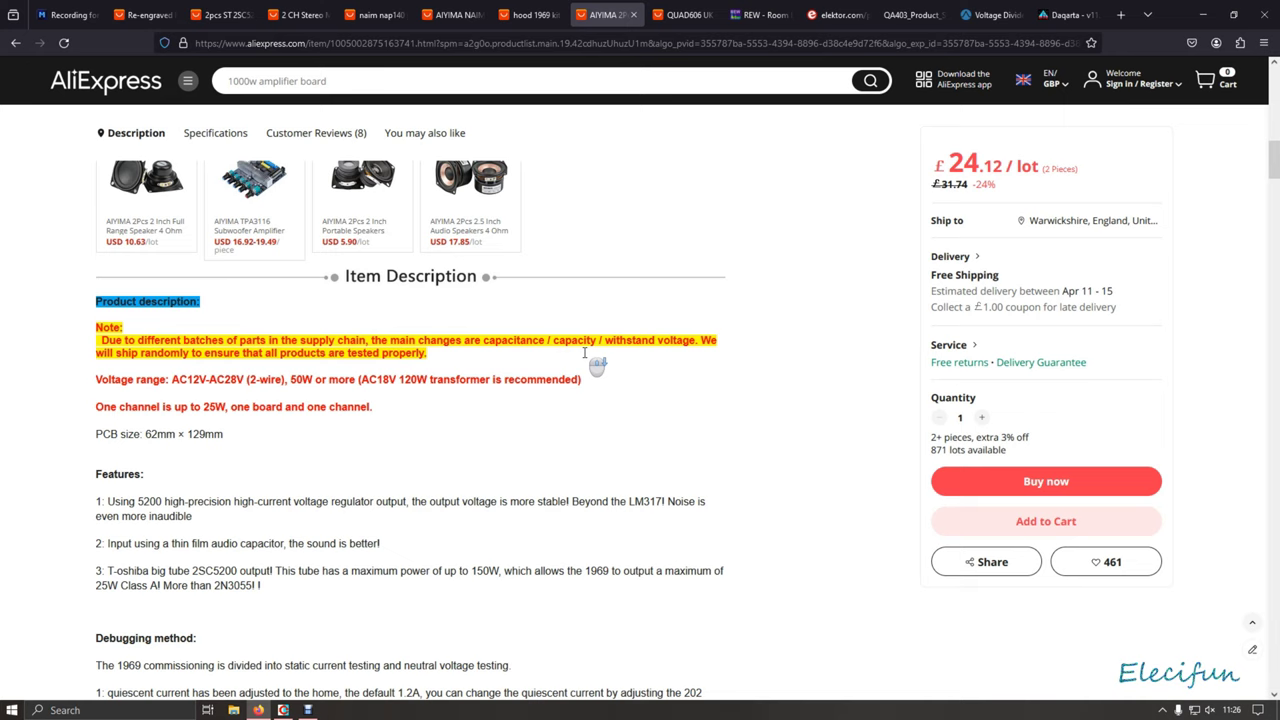
scroll(585, 352, "down", 2)
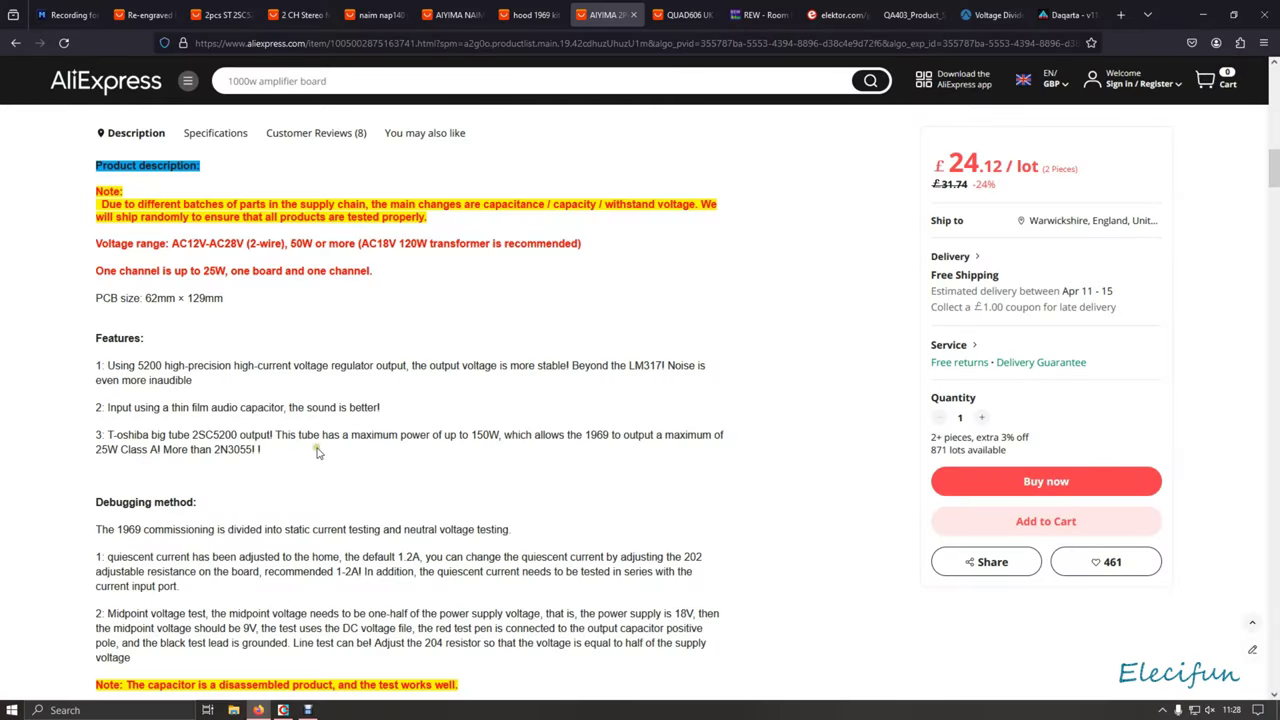
scroll(407, 467, "down", 1)
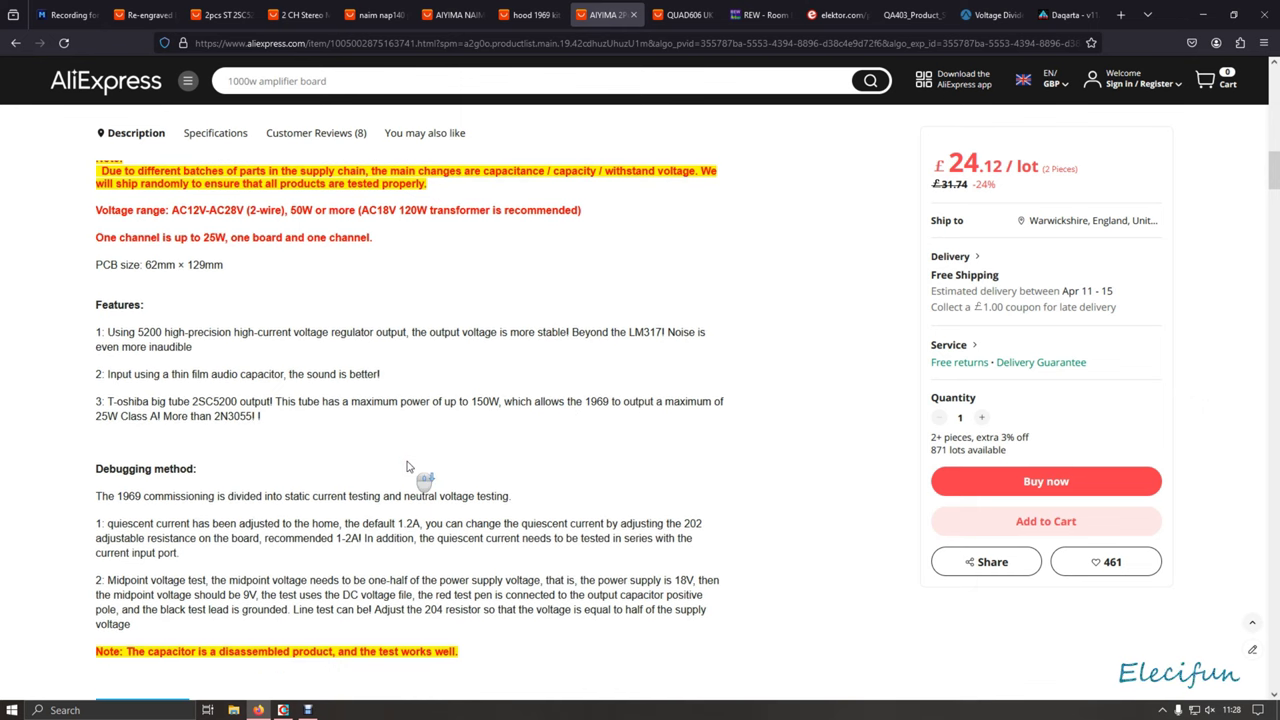
scroll(407, 467, "down", 3)
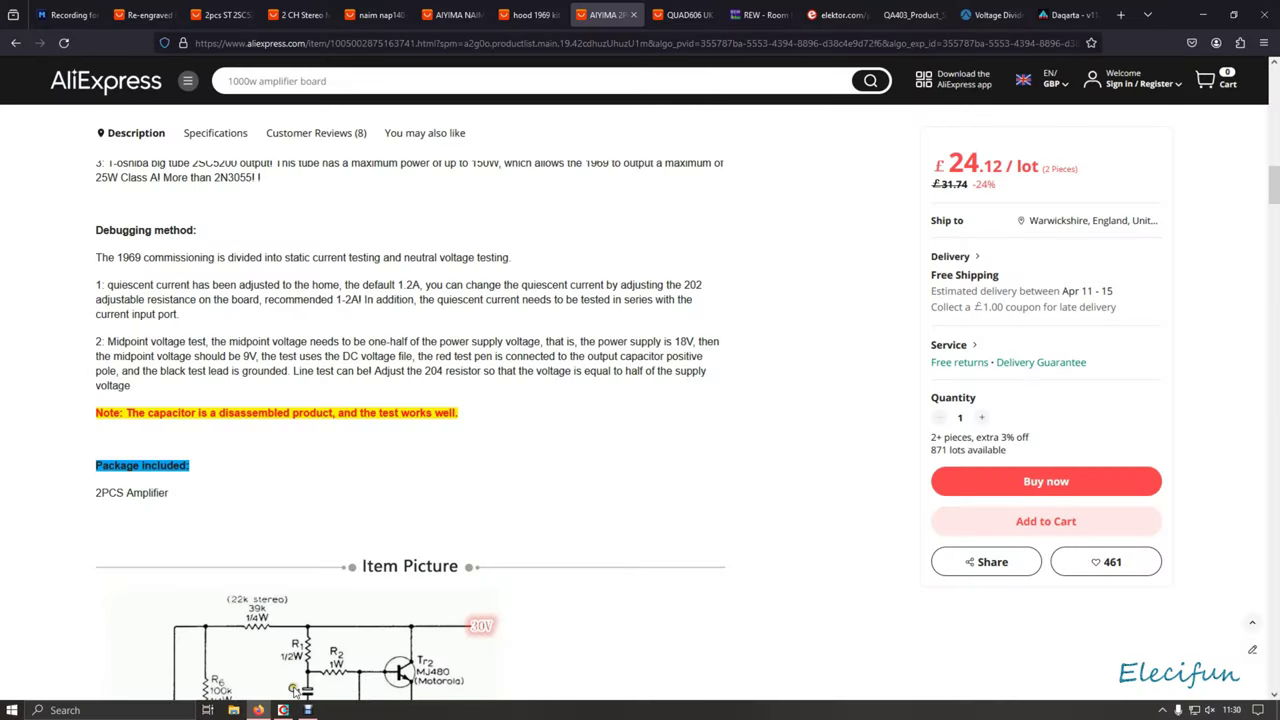
Switch to ARTA and place the spectrum cursor on the peak at about 50 Hz.
mouse_move(283, 710)
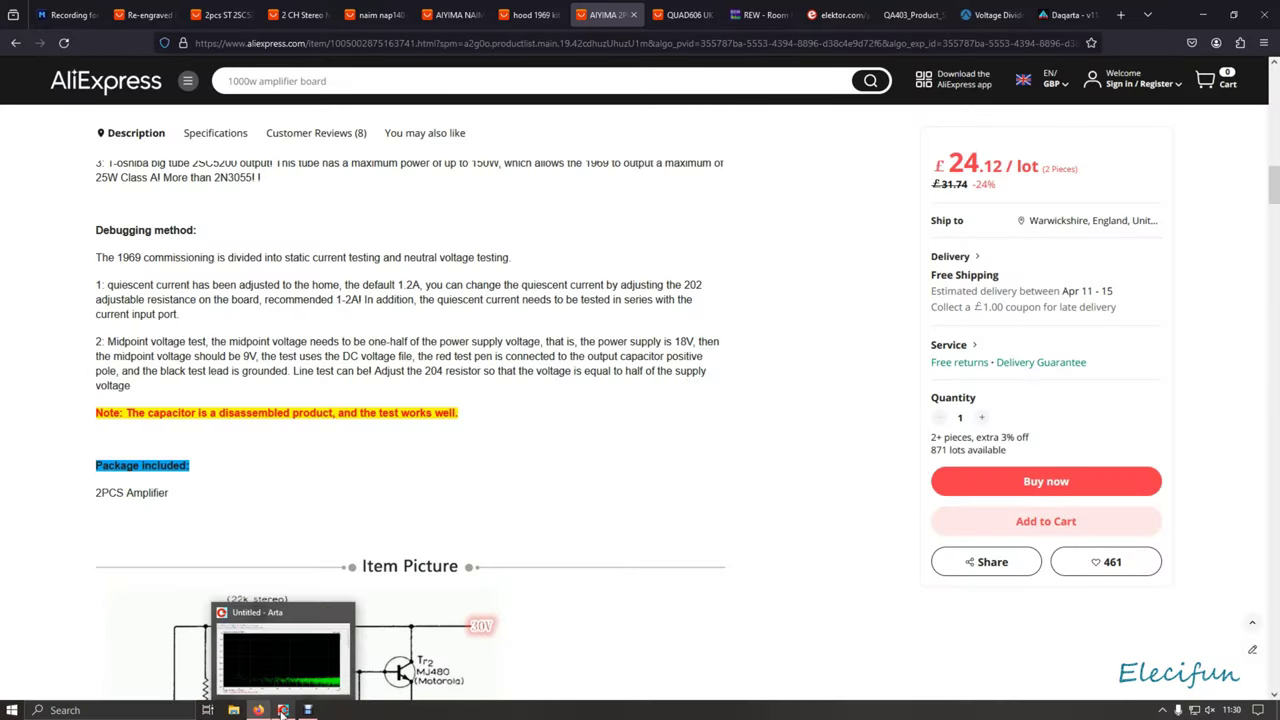
left_click(358, 670)
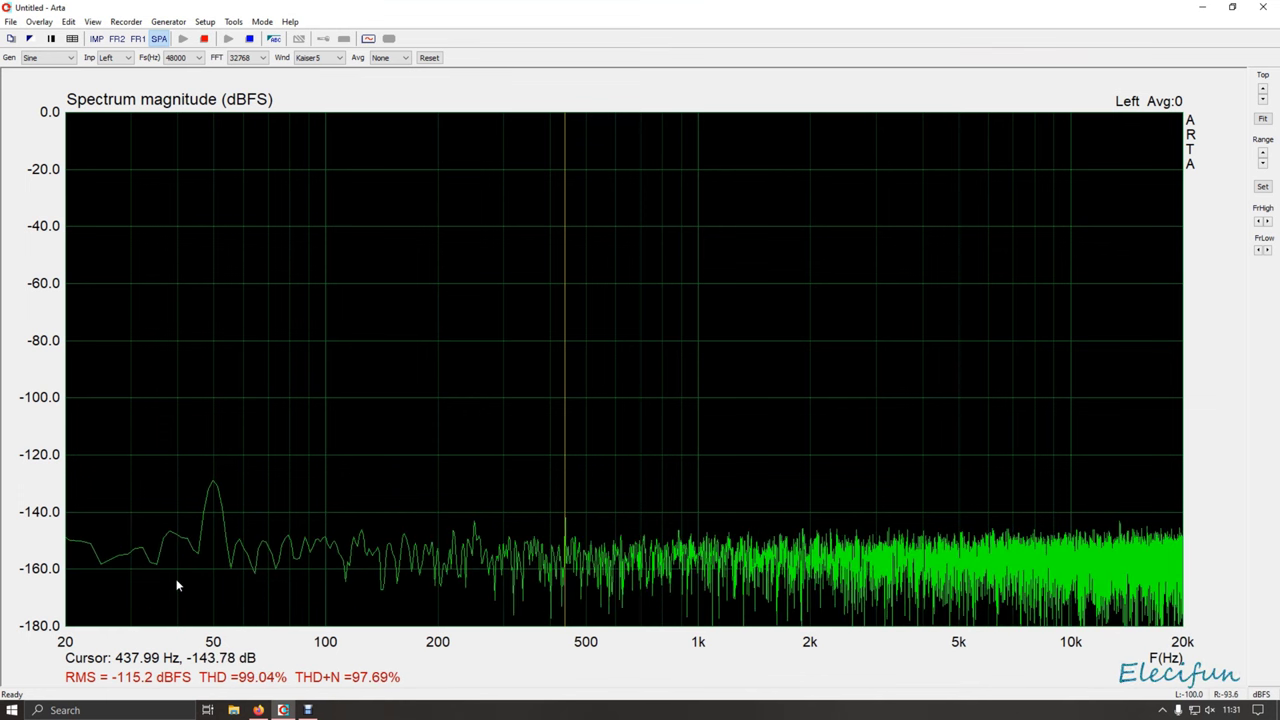
left_click(212, 500)
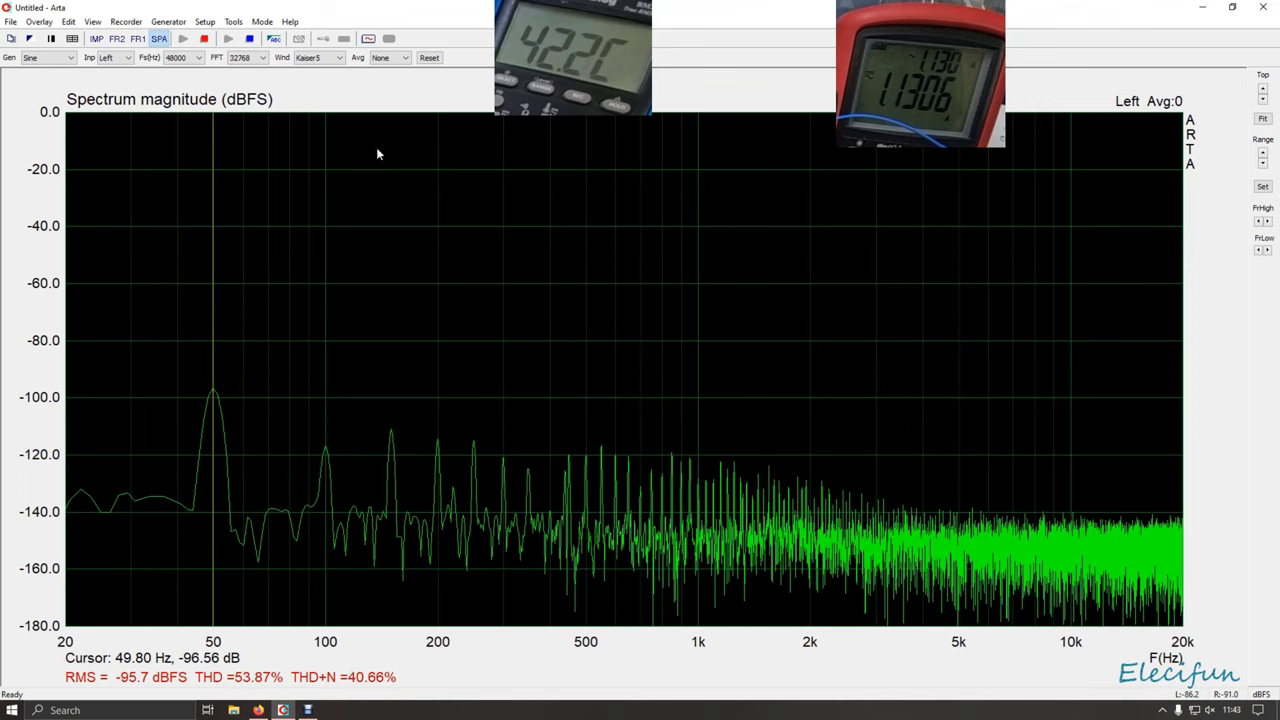
Raise the system speaker volume in stages to 38, and trim it back to 36.
left_click(1209, 710)
key("XF86AudioRaiseVolume")
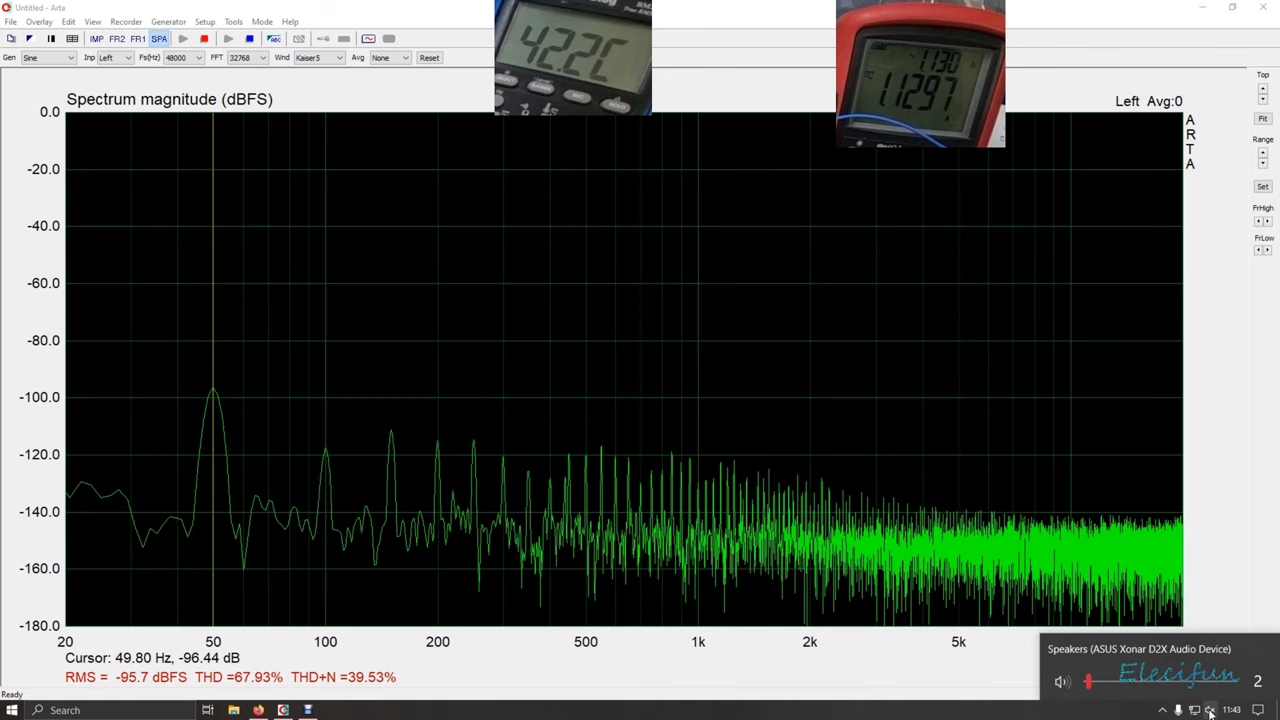
key("XF86AudioRaiseVolume")
key("XF86AudioRaiseVolume")
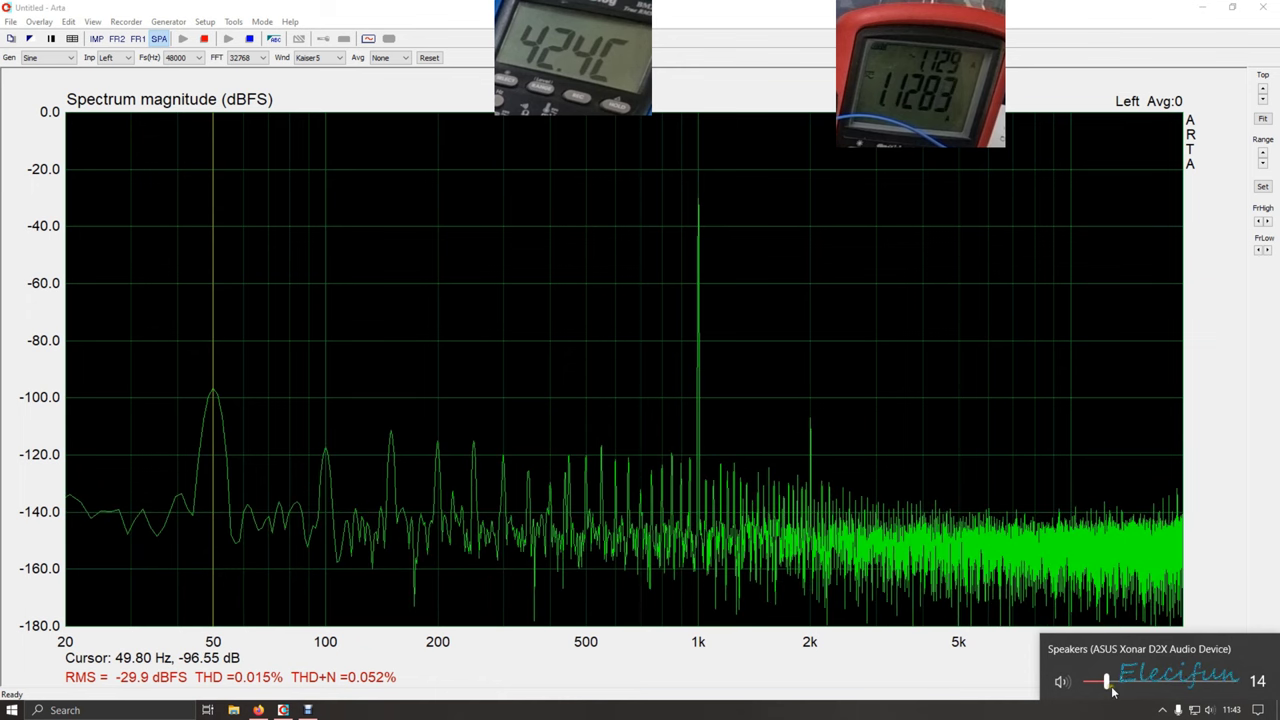
left_click_drag(1112, 689, 1114, 690)
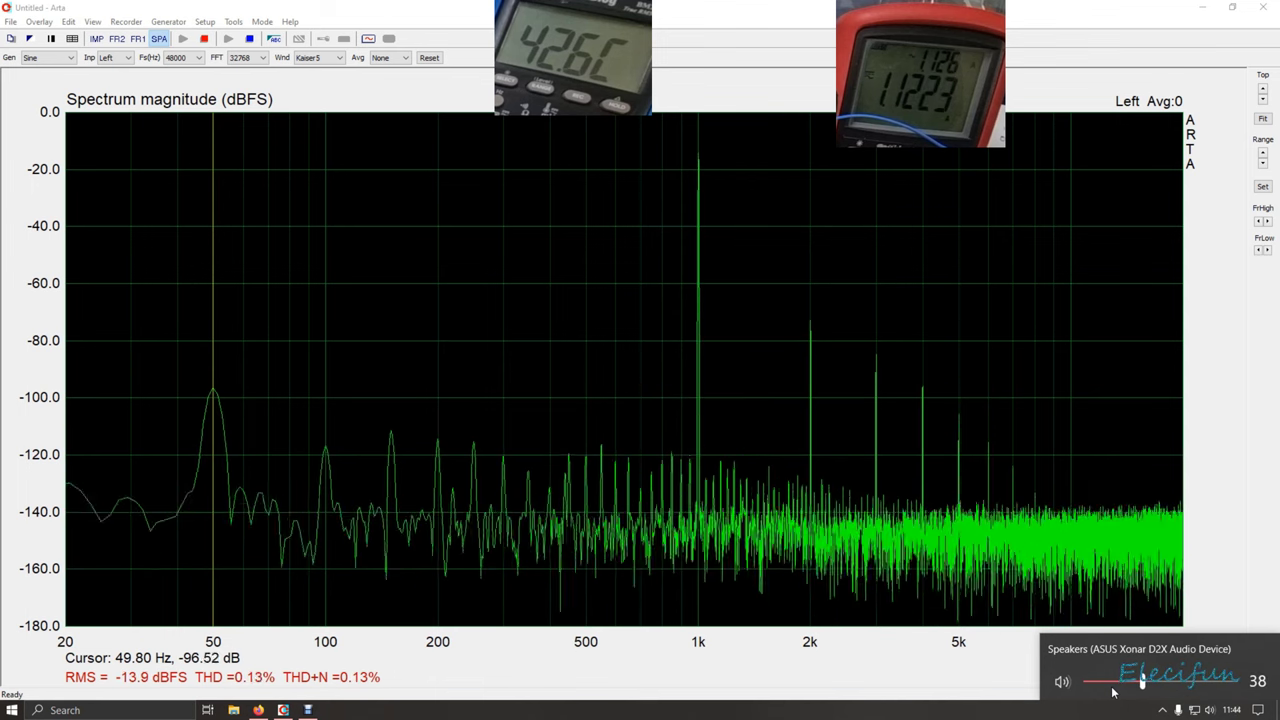
scroll(1113, 692, "down", 1)
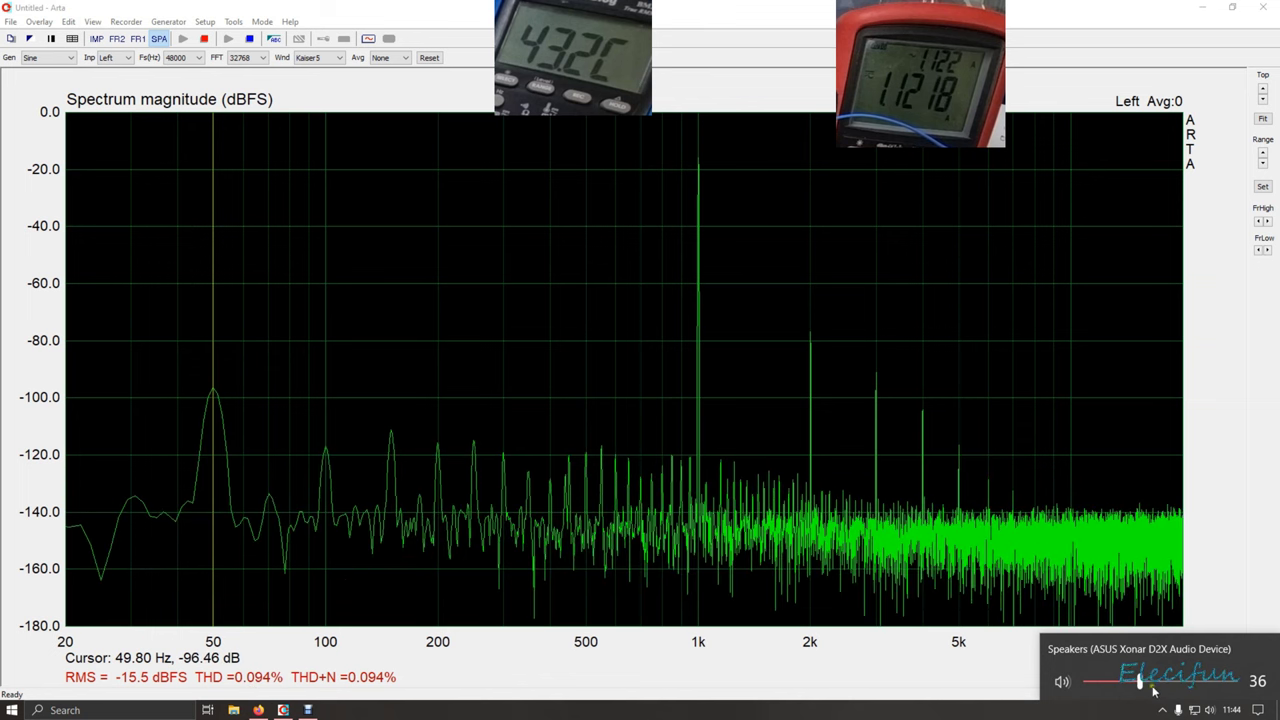
Increase the speaker volume through 48 to 50, and reduce it through 46 to 42.
left_click_drag(1141, 684, 1148, 684)
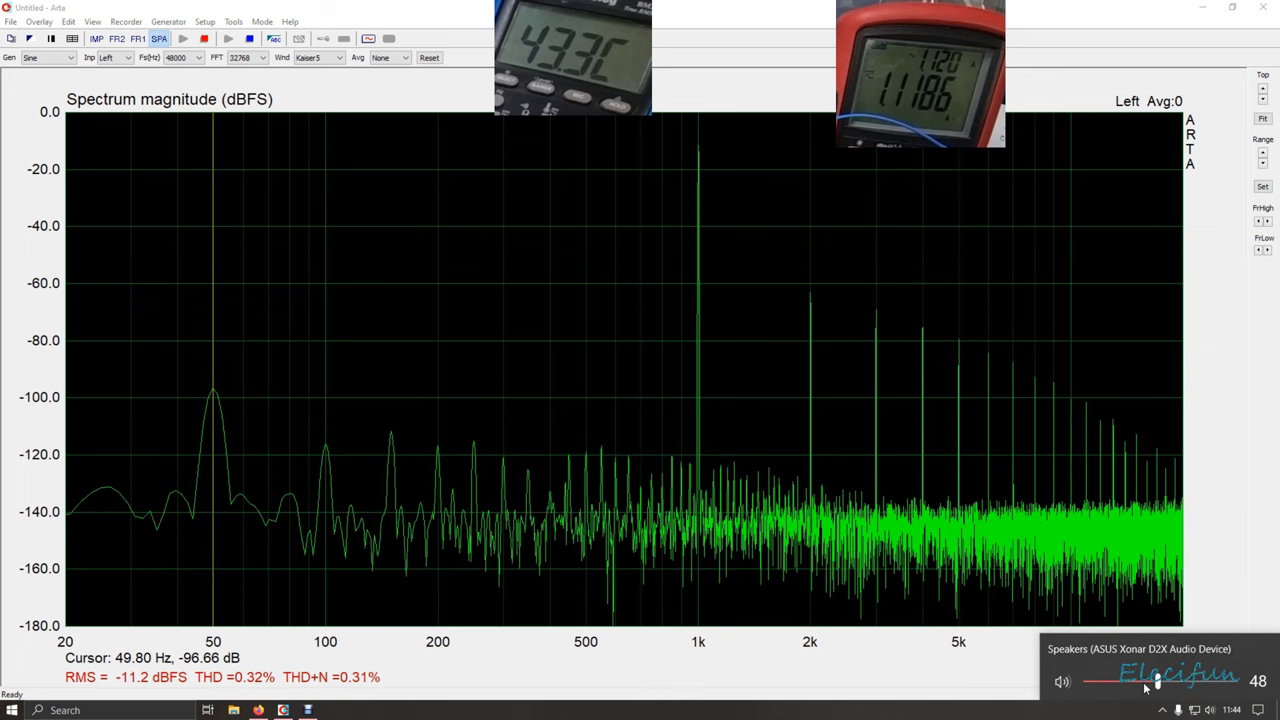
scroll(1146, 685, "up", 1)
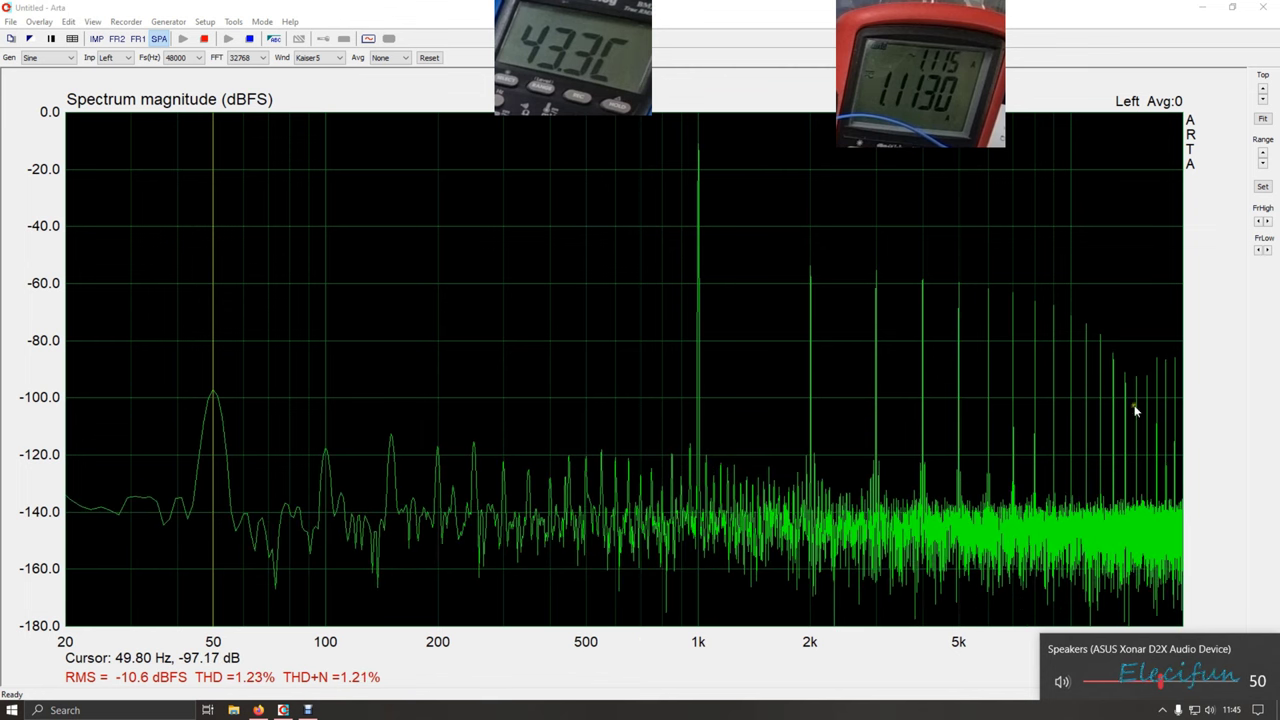
left_click_drag(1145, 679, 1150, 680)
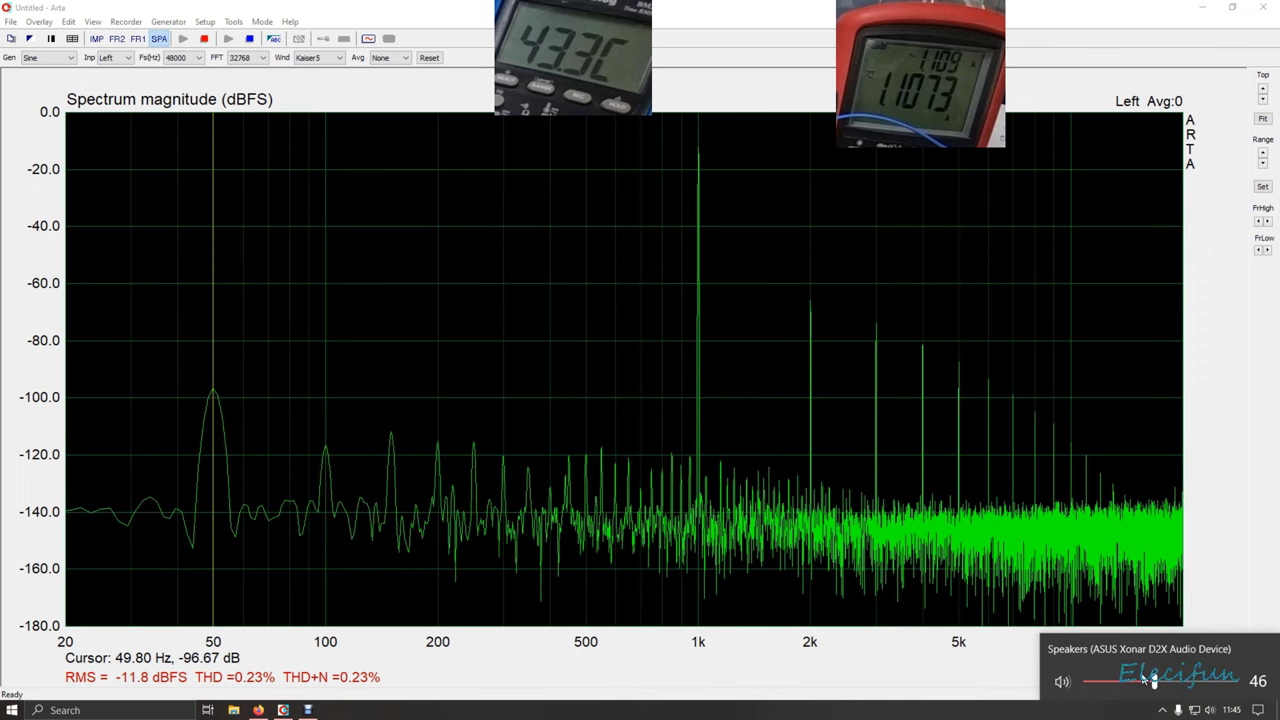
left_click_drag(1150, 680, 1146, 680)
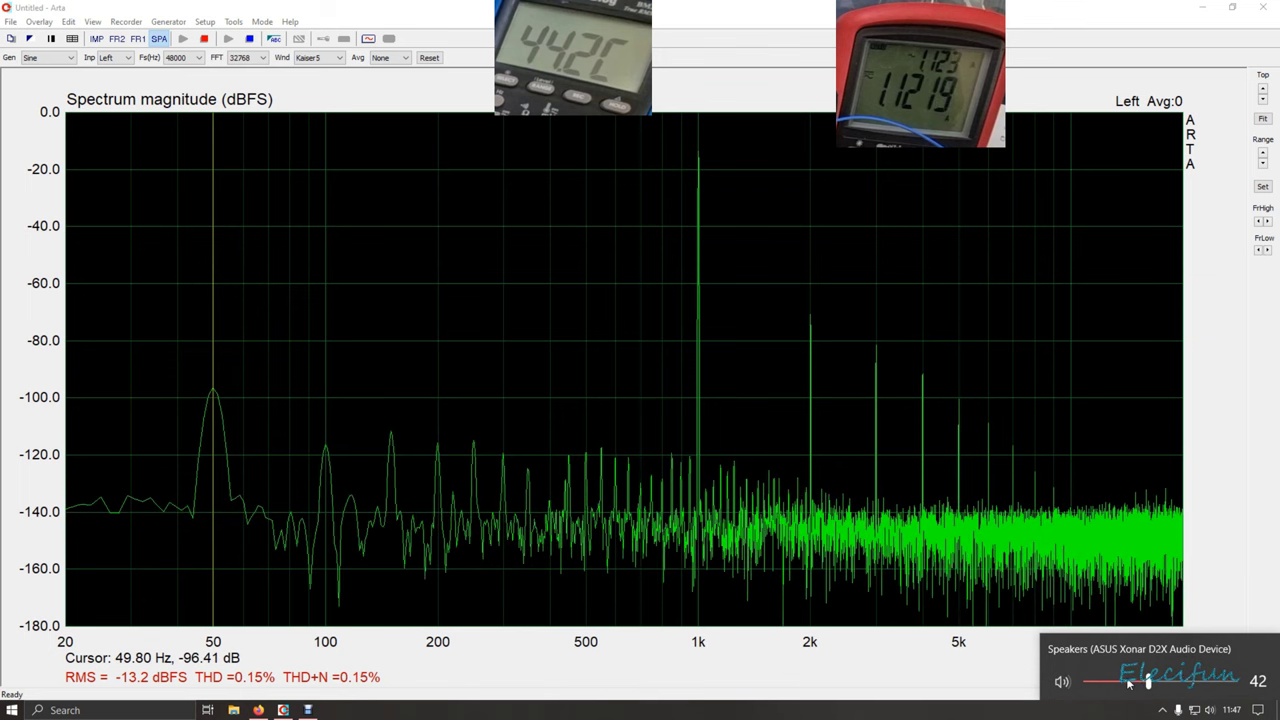
Lower the speaker volume to 0, and bring the test tone back up to volume 42.
left_click(1128, 681)
scroll(1128, 683, "down", 5)
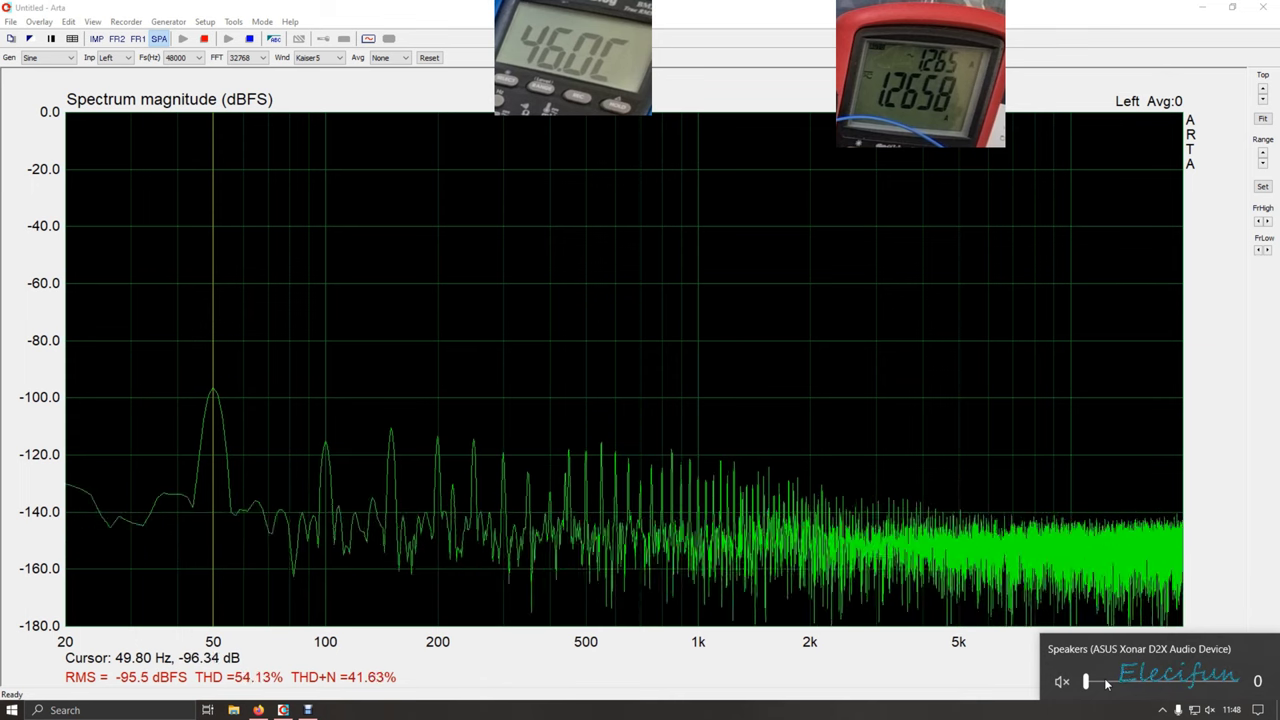
scroll(1106, 683, "up", 3)
scroll(1106, 683, "up", 7)
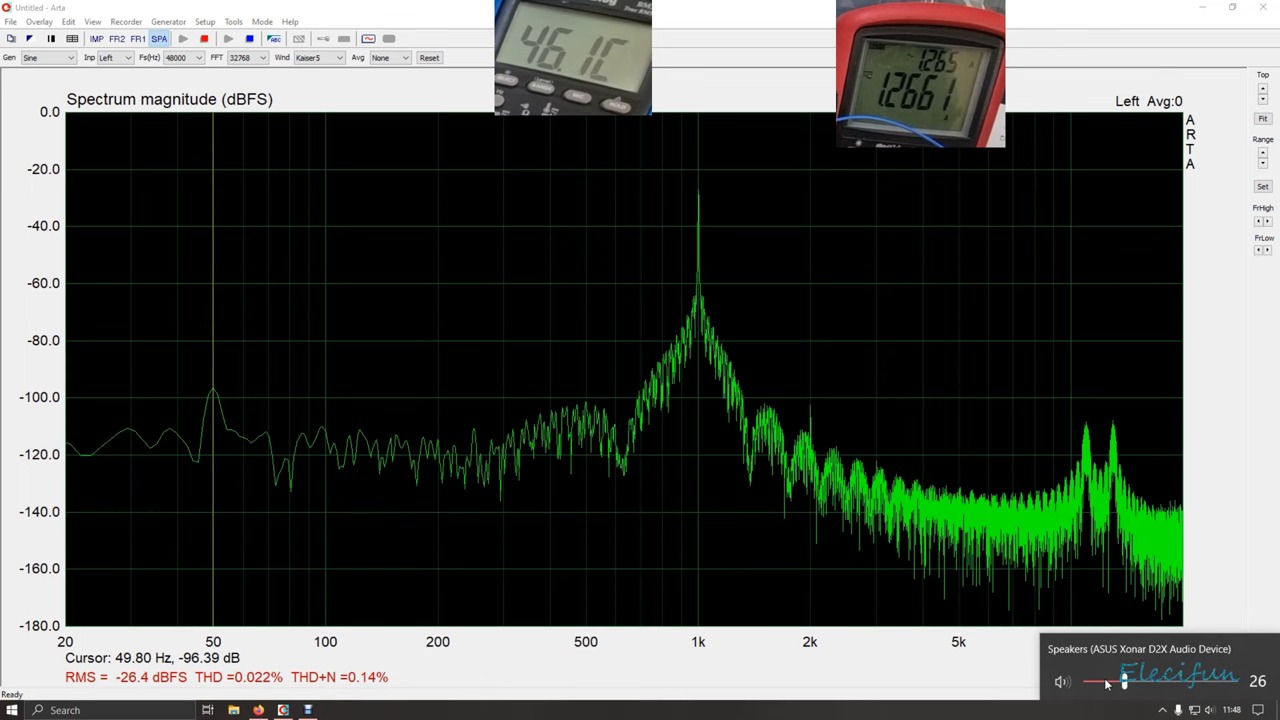
scroll(1106, 683, "up", 4)
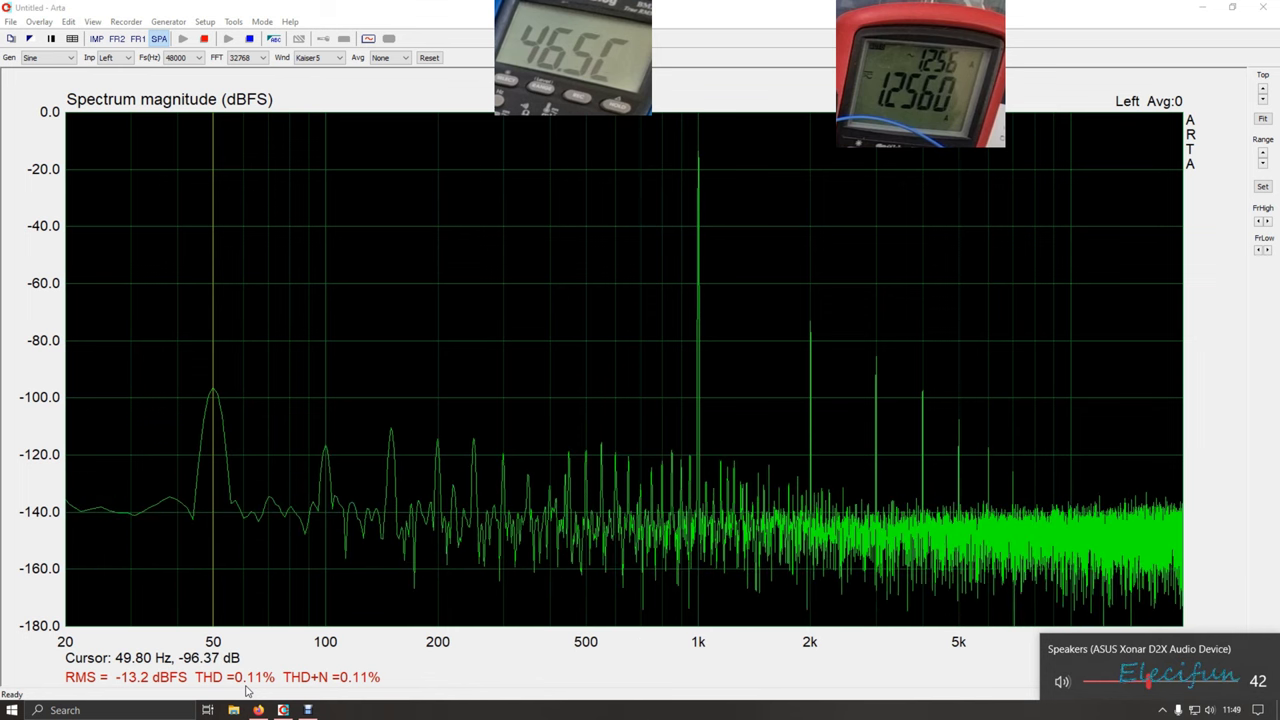
Turn the speaker volume all the way down to 0.
key("XF86AudioLowerVolume")
key("XF86AudioLowerVolume")
key("XF86AudioLowerVolume")
key("XF86AudioLowerVolume")
key("XF86AudioLowerVolume")
key("XF86AudioLowerVolume")
key("XF86AudioLowerVolume")
key("XF86AudioLowerVolume")
key("XF86AudioLowerVolume")
key("XF86AudioLowerVolume")
key("XF86AudioLowerVolume")
key("XF86AudioLowerVolume")
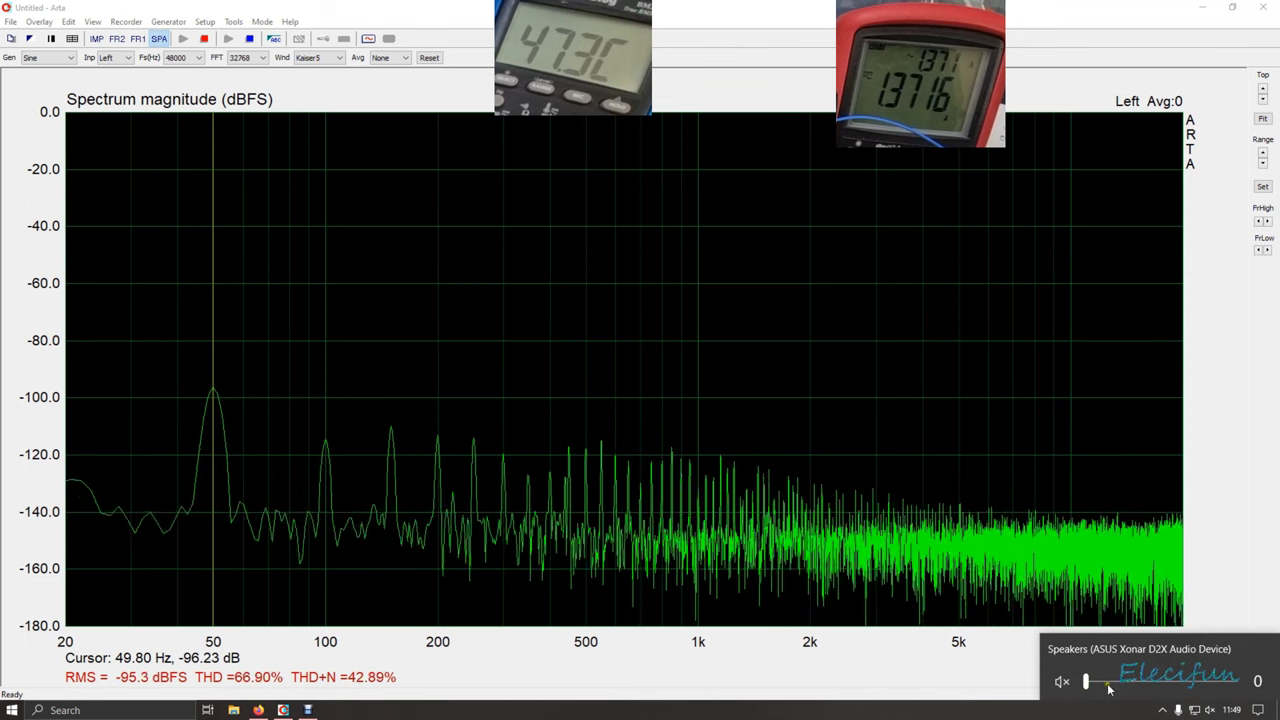
Raise the speaker volume in stages through 14, 26, 38, 46 and 52 to 58, and back it off to 52.
left_click_drag(1087, 681, 1100, 683)
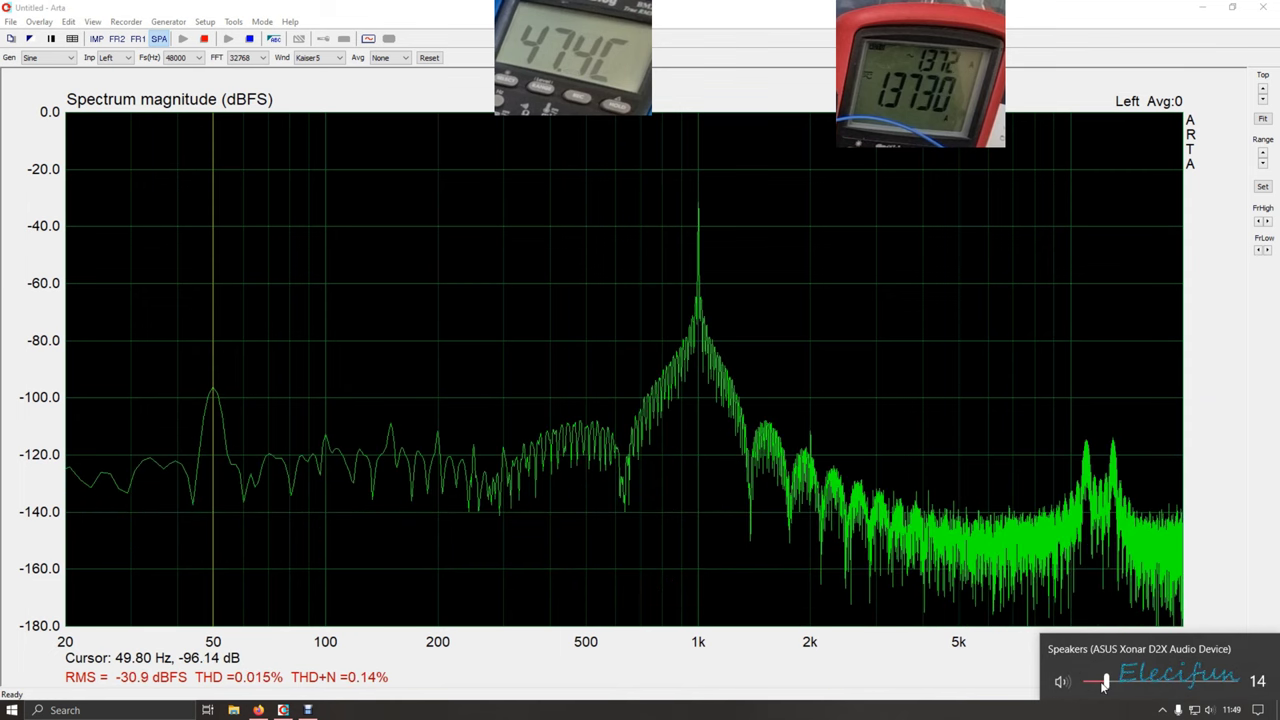
scroll(1103, 686, "up", 4)
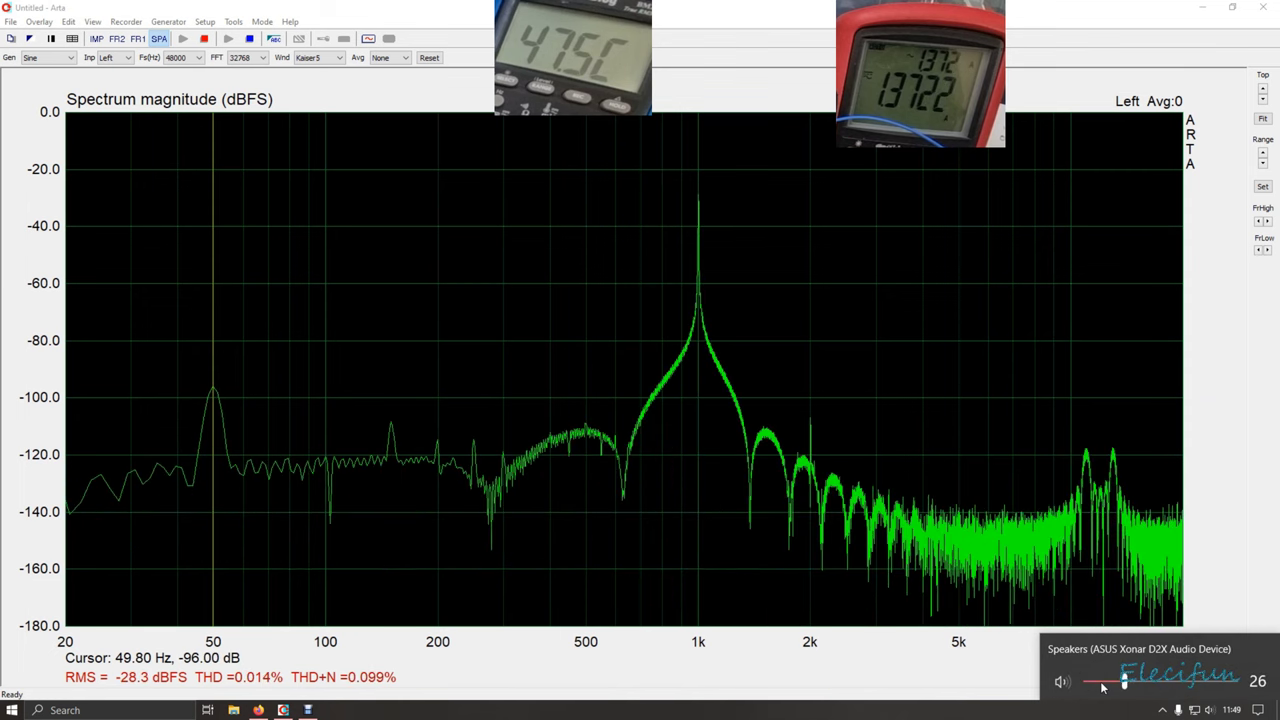
scroll(1103, 686, "up", 2)
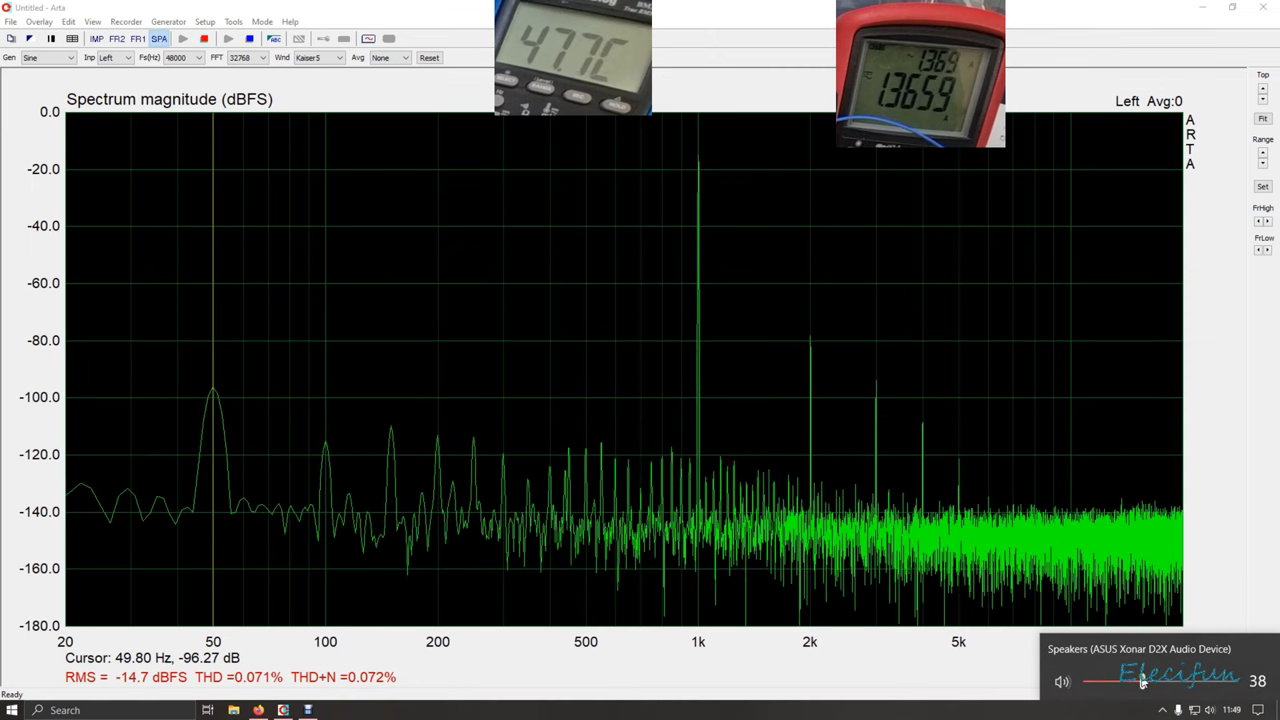
scroll(1148, 681, "up", 1)
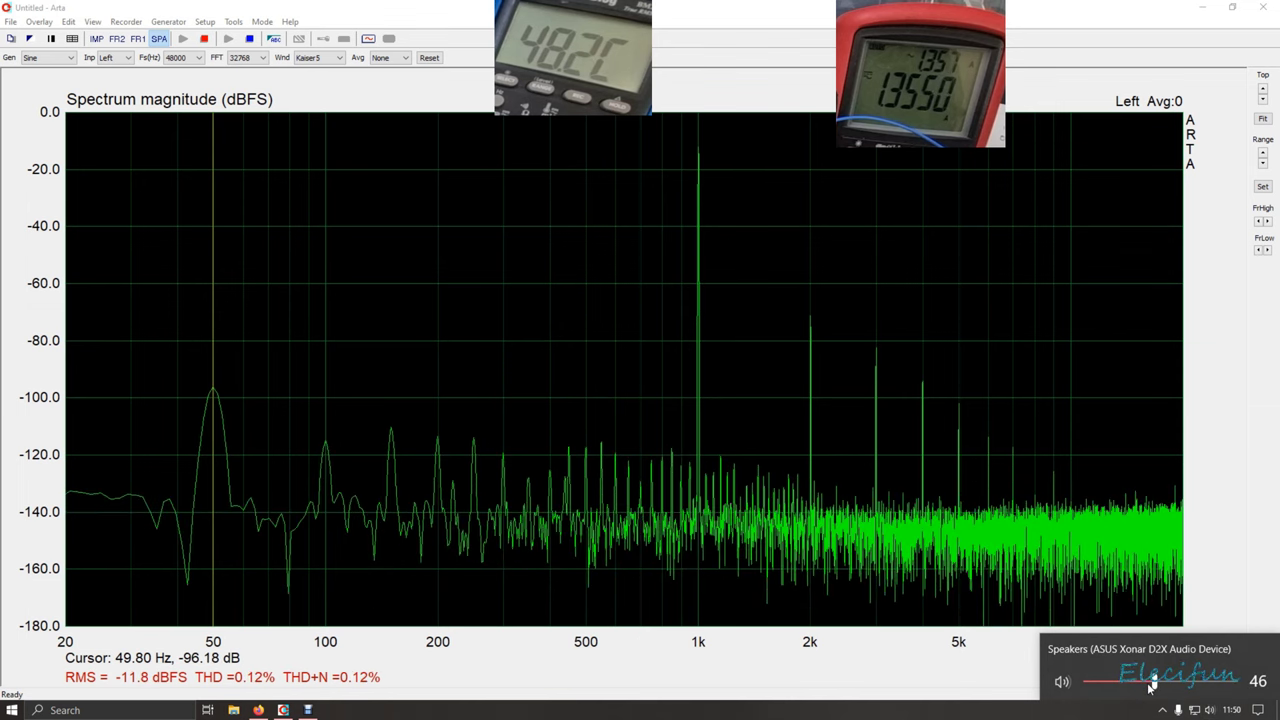
scroll(1150, 683, "up", 1)
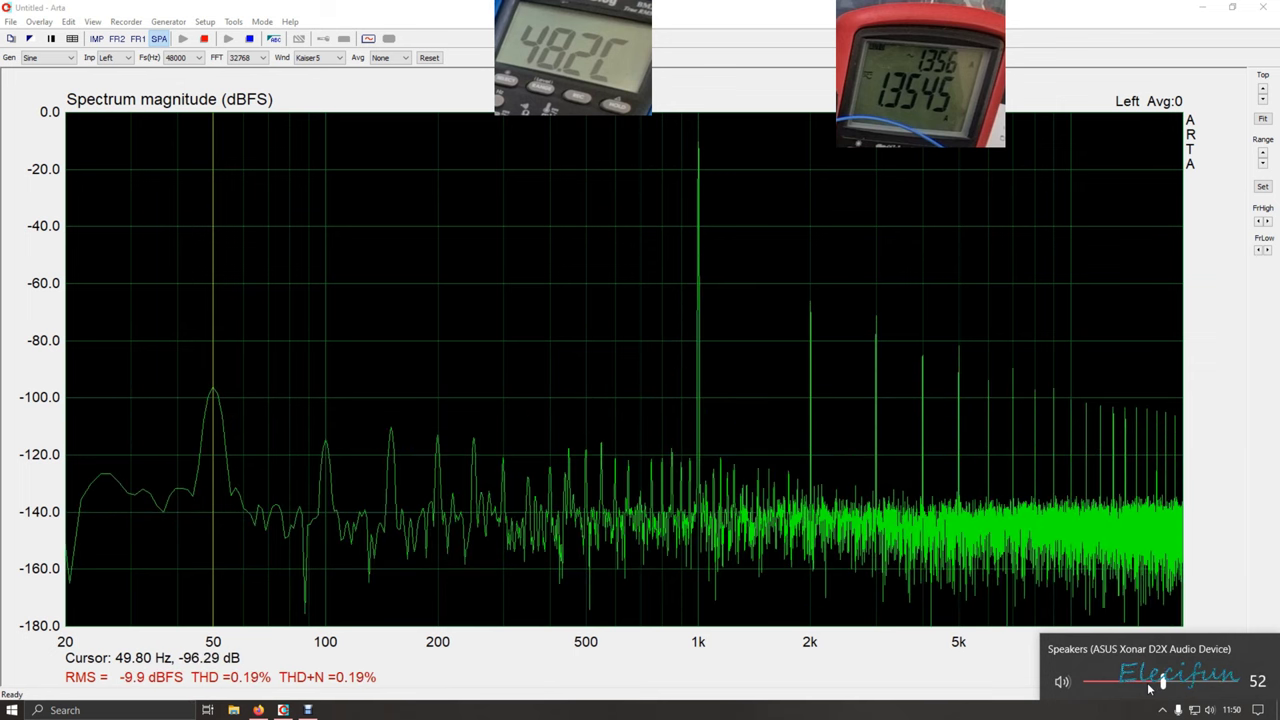
scroll(1150, 688, "up", 1)
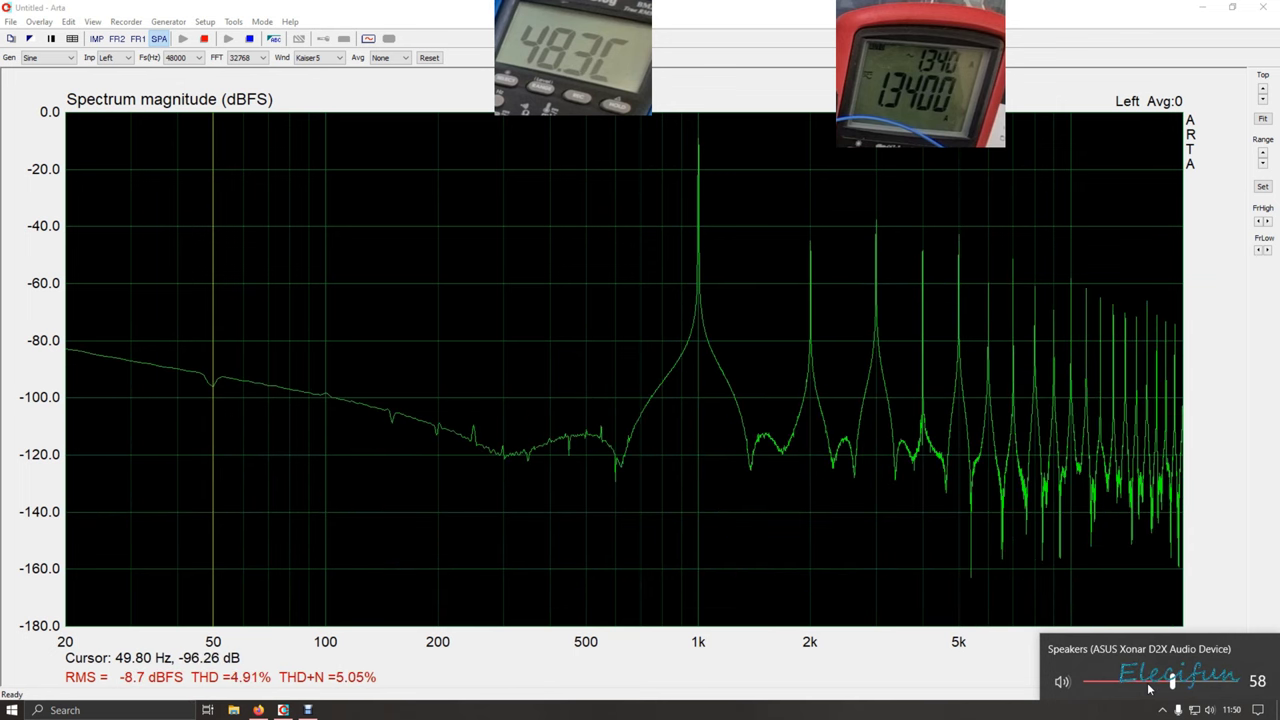
scroll(1150, 688, "down", 1)
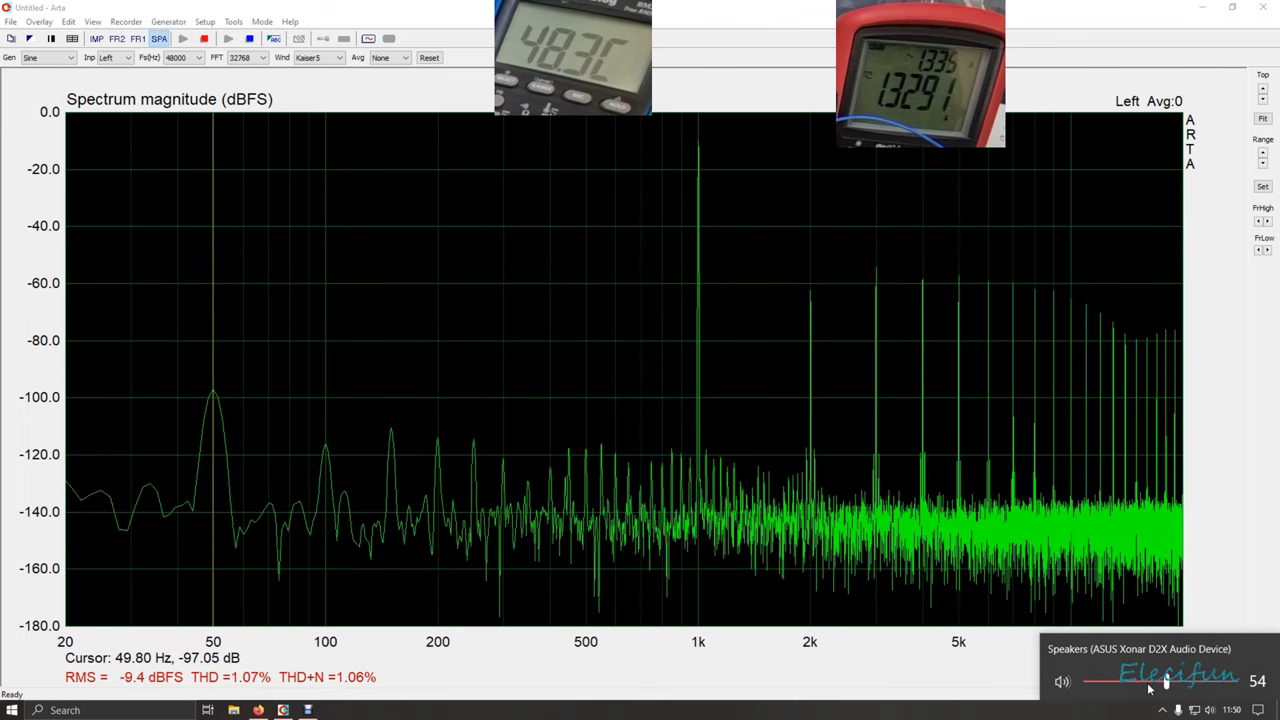
scroll(1150, 688, "down", 1)
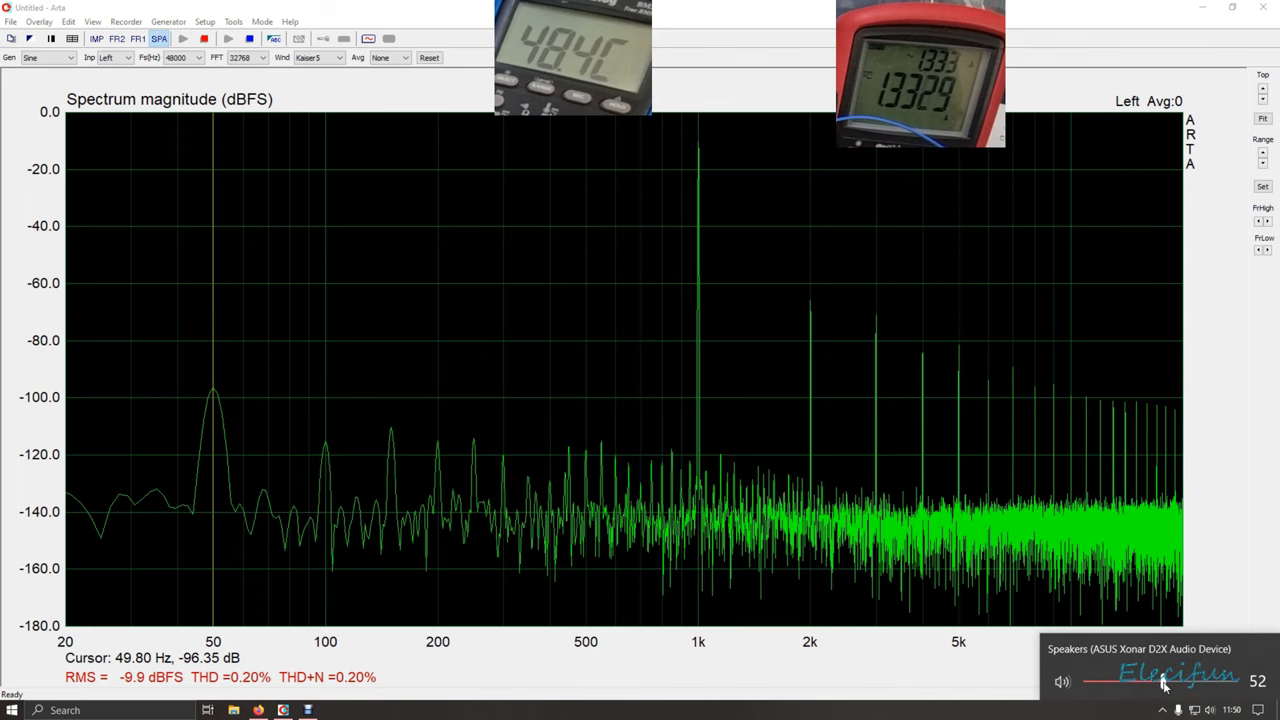
Silence the test tone by reducing the speaker volume to 0, and raise it again to 38.
scroll(1165, 686, "down", 15)
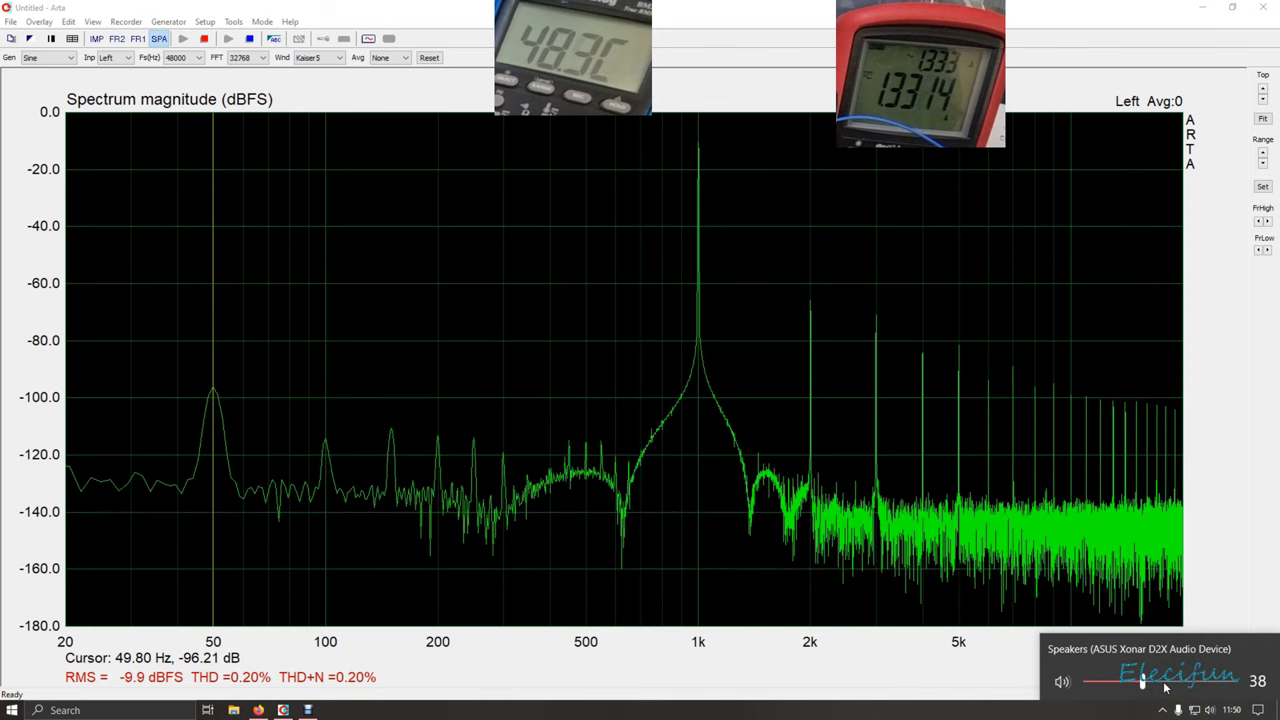
scroll(1165, 686, "down", 8)
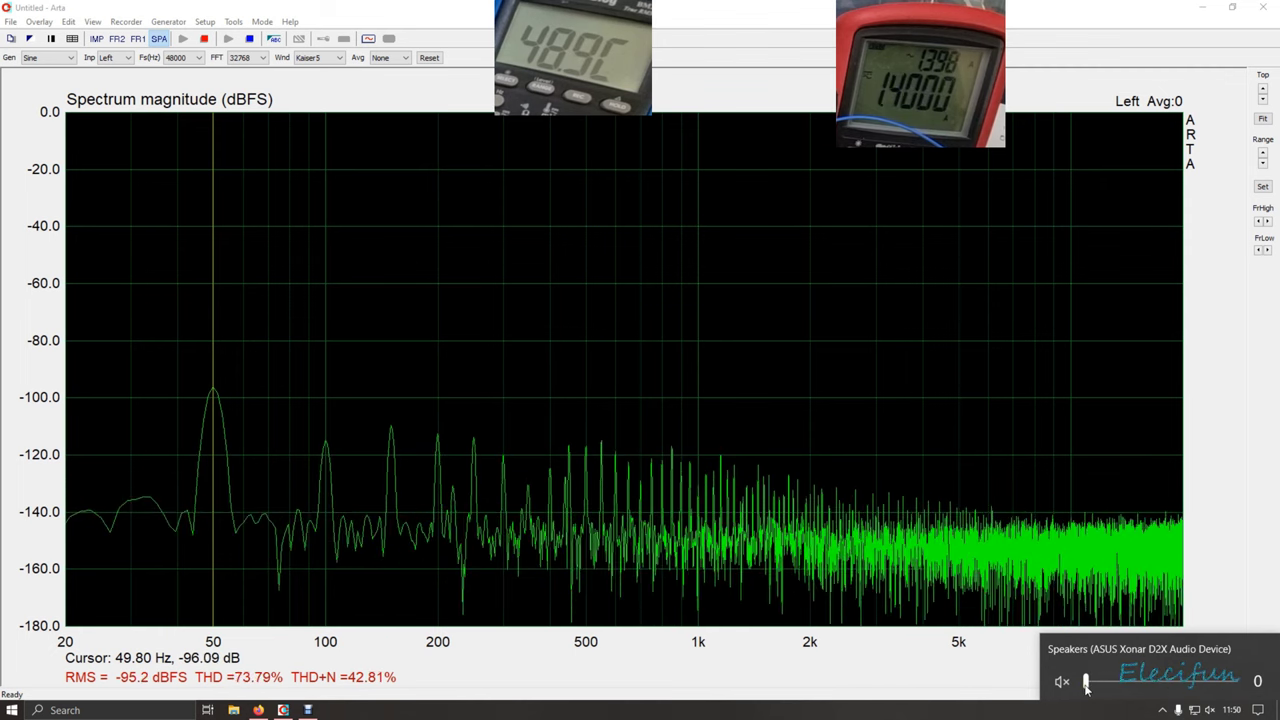
scroll(1087, 684, "up", 5)
scroll(1087, 688, "up", 6)
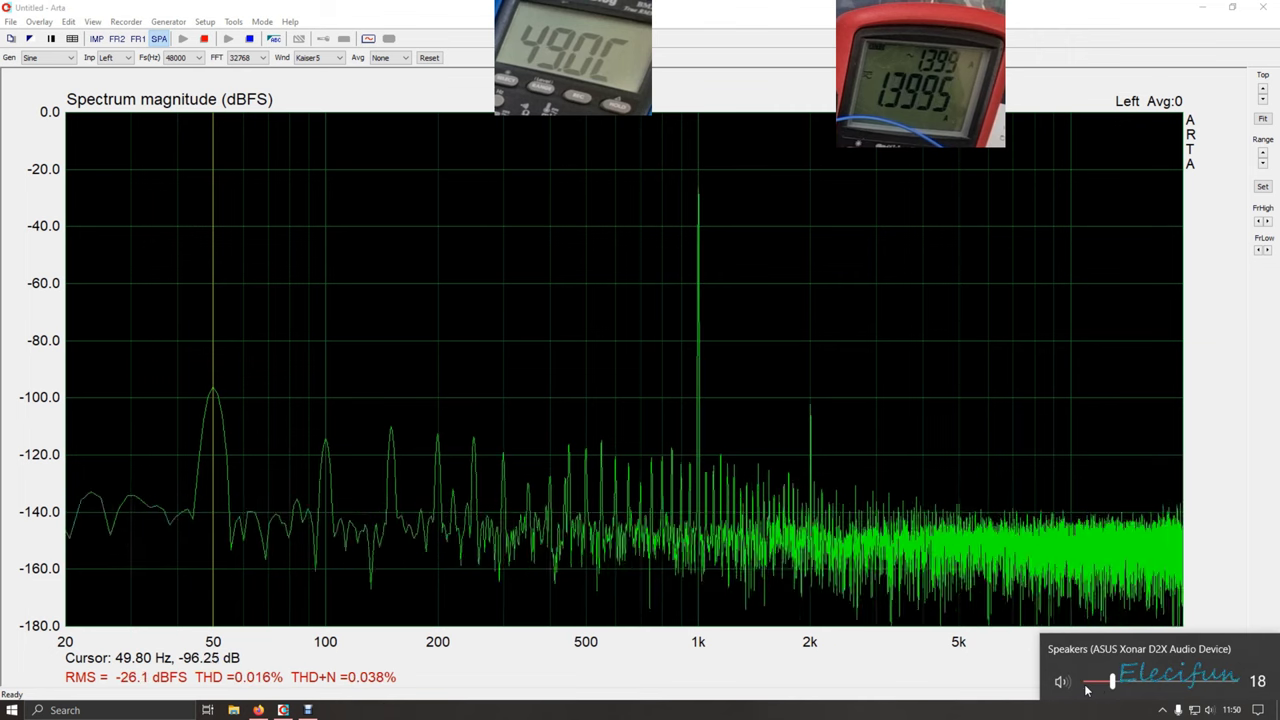
scroll(1087, 688, "up", 3)
scroll(1087, 688, "up", 5)
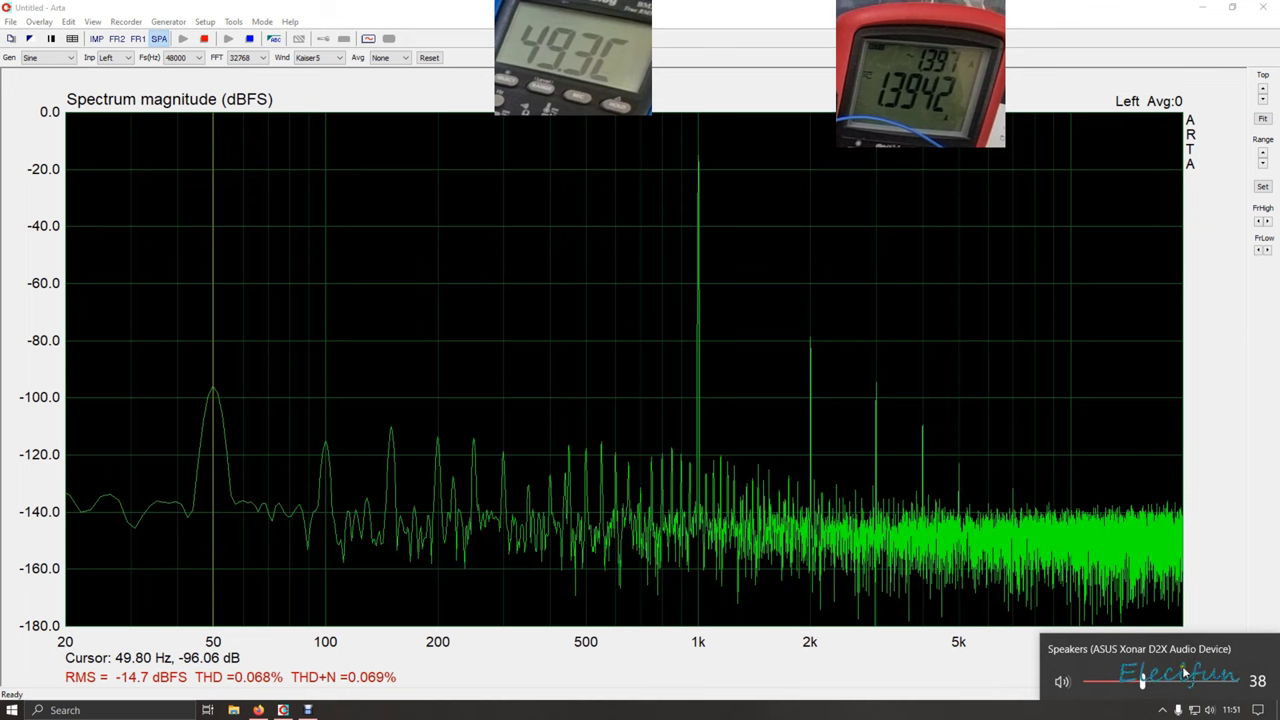
Raise the speaker volume in stages through 42, 48, 52 and 54 to 56, and lower it back through 54 to 46.
left_click_drag(1143, 691, 1147, 692)
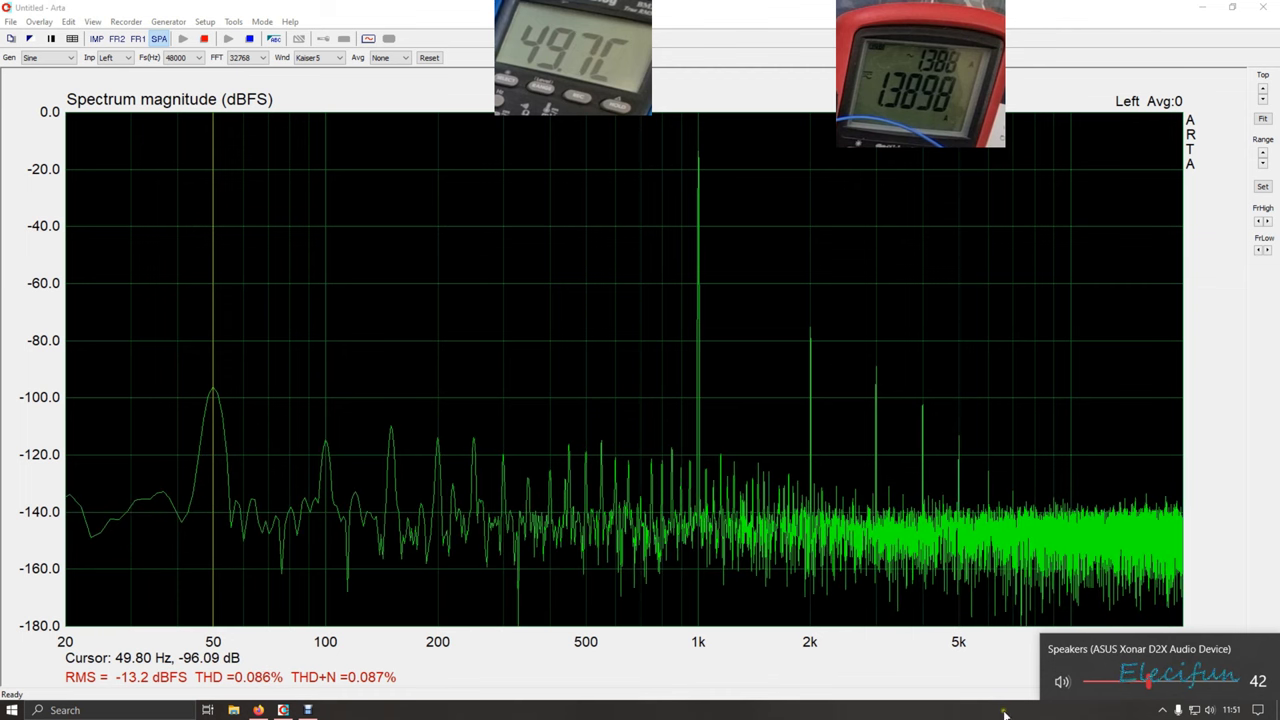
scroll(1137, 692, "up", 1)
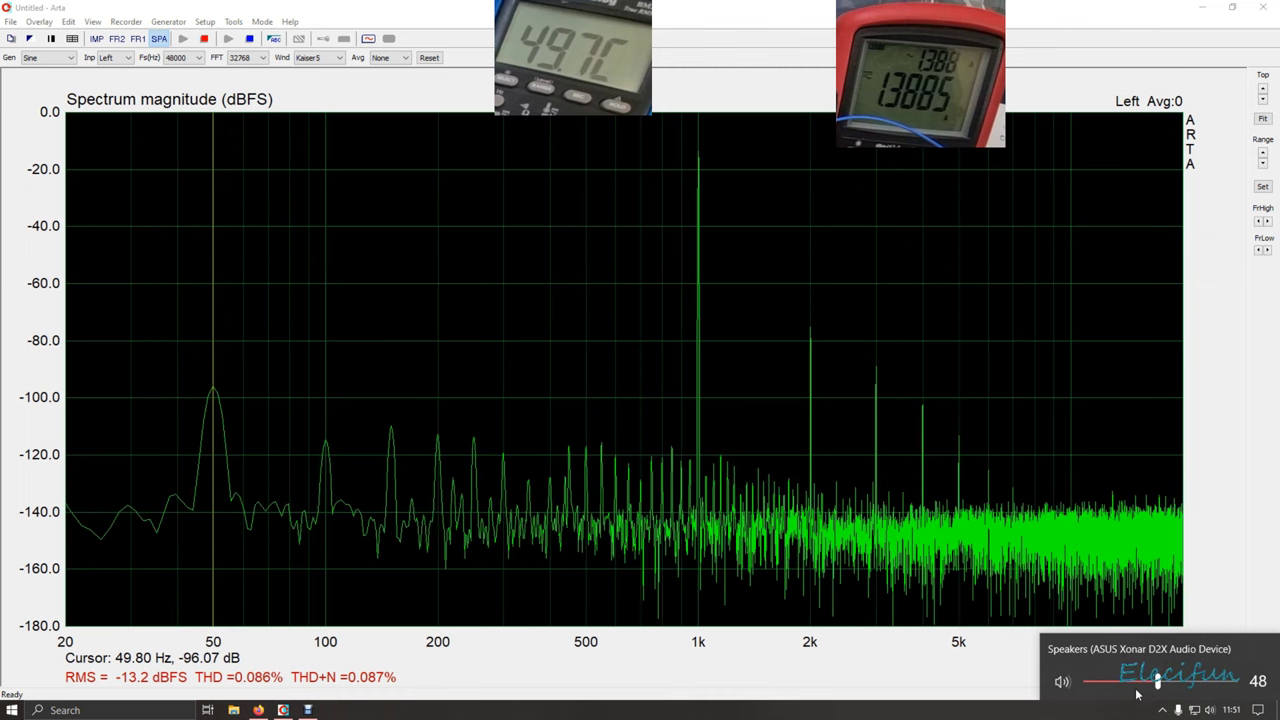
scroll(1137, 694, "up", 1)
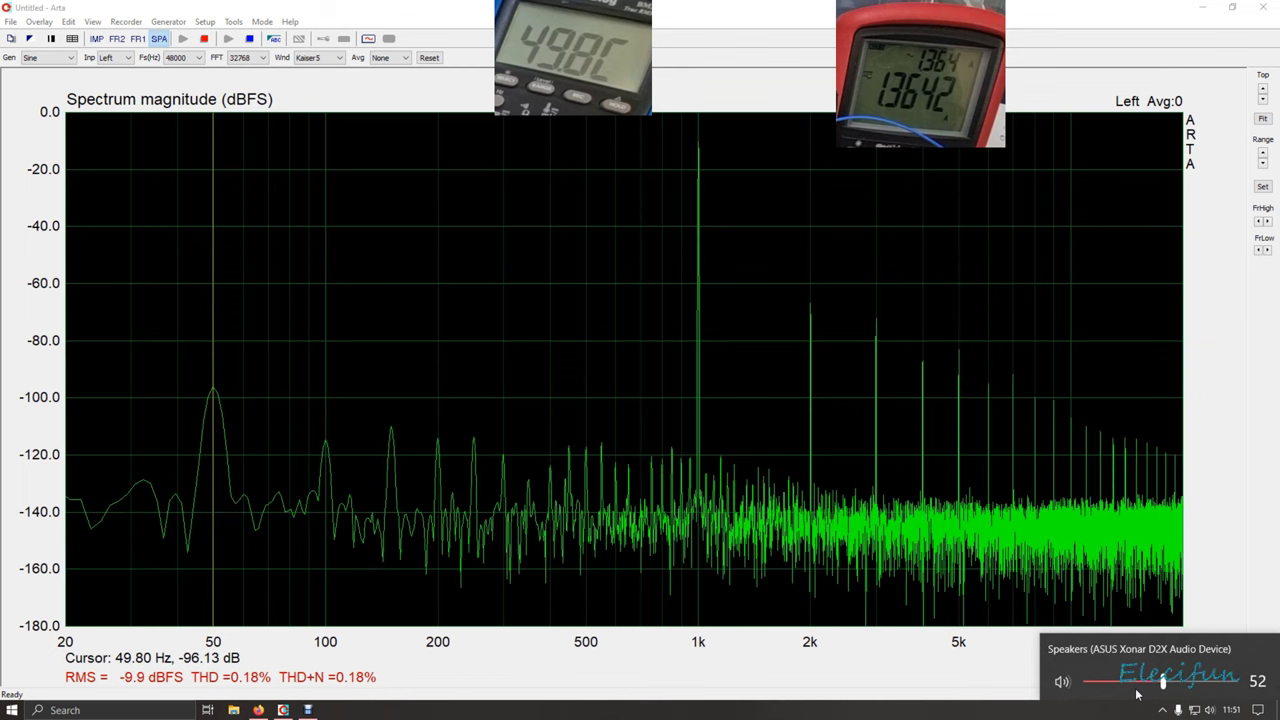
scroll(1137, 694, "up", 1)
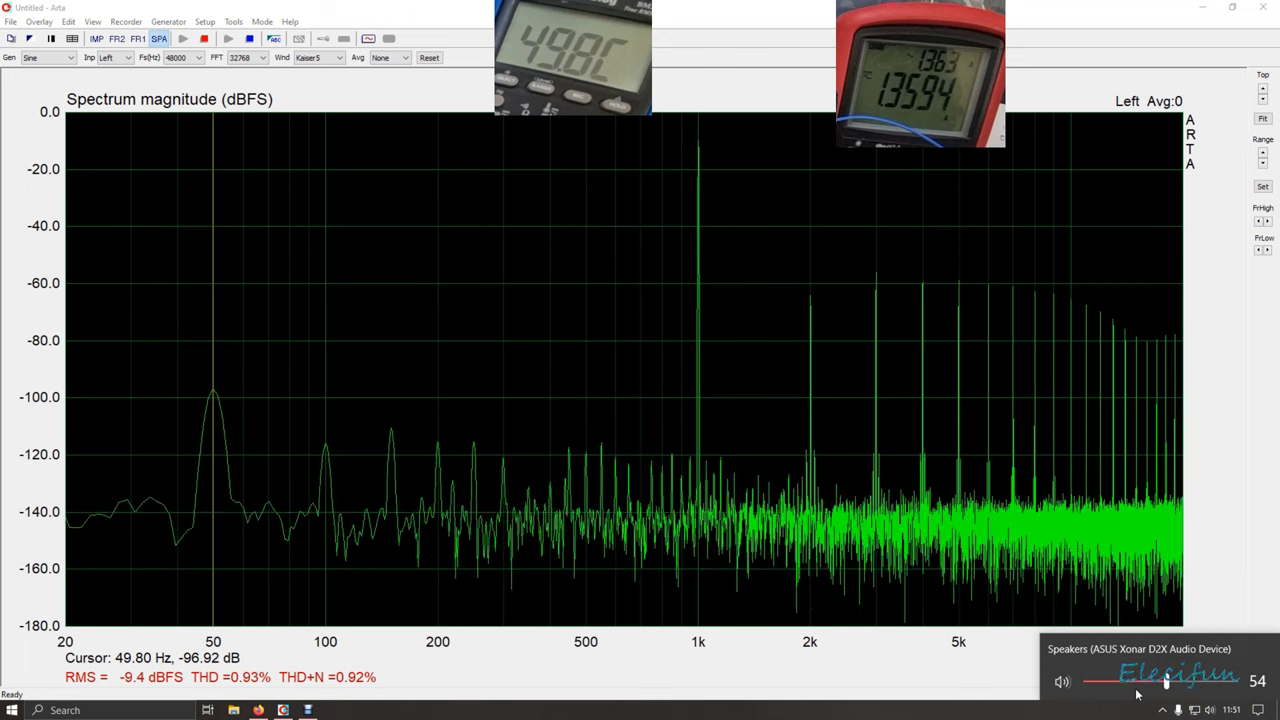
scroll(1137, 694, "up", 1)
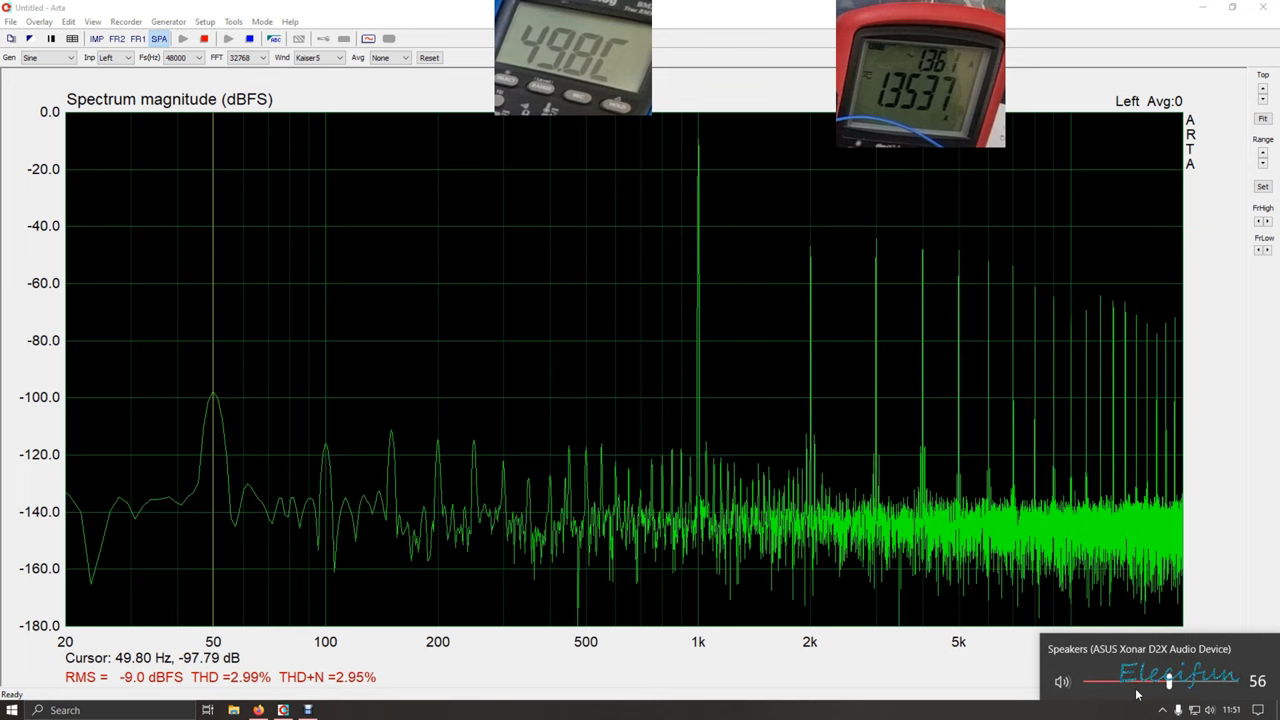
scroll(1137, 694, "down", 1)
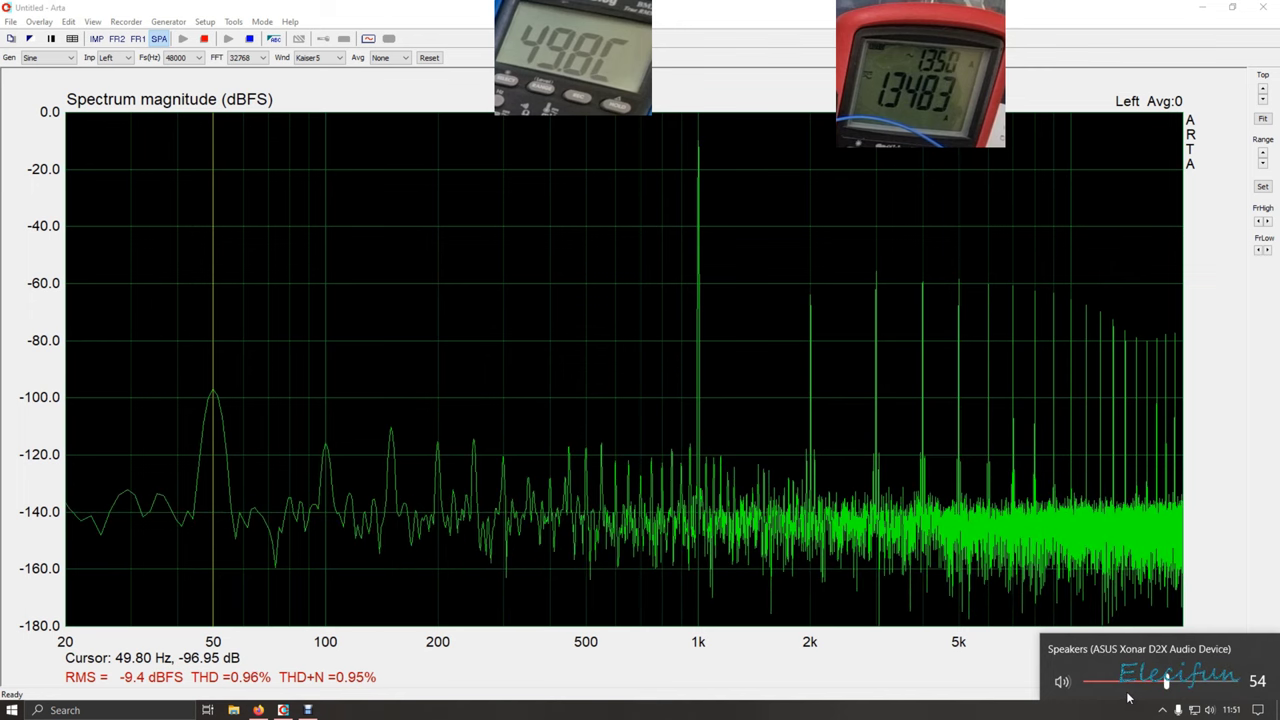
scroll(1128, 697, "down", 4)
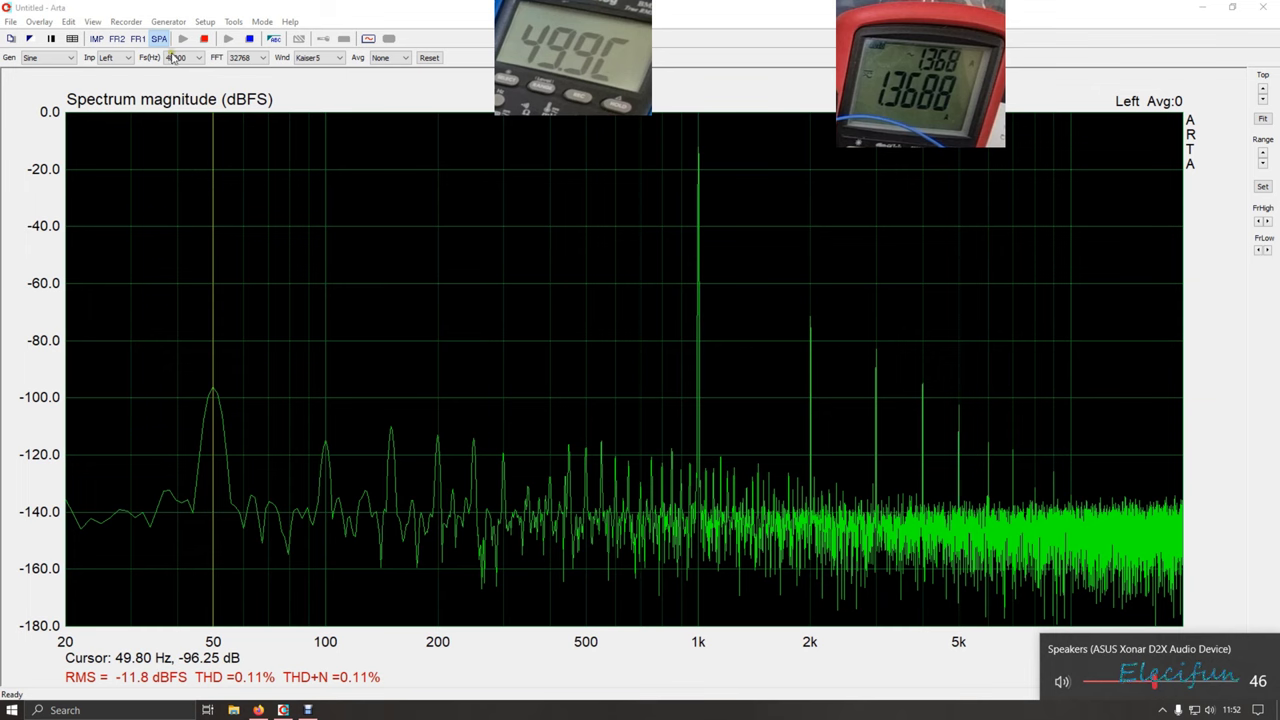
Record a pink-noise frequency response in FR1 mode, and scale its magnitude axis from 0 to -80 dB.
left_click(140, 39)
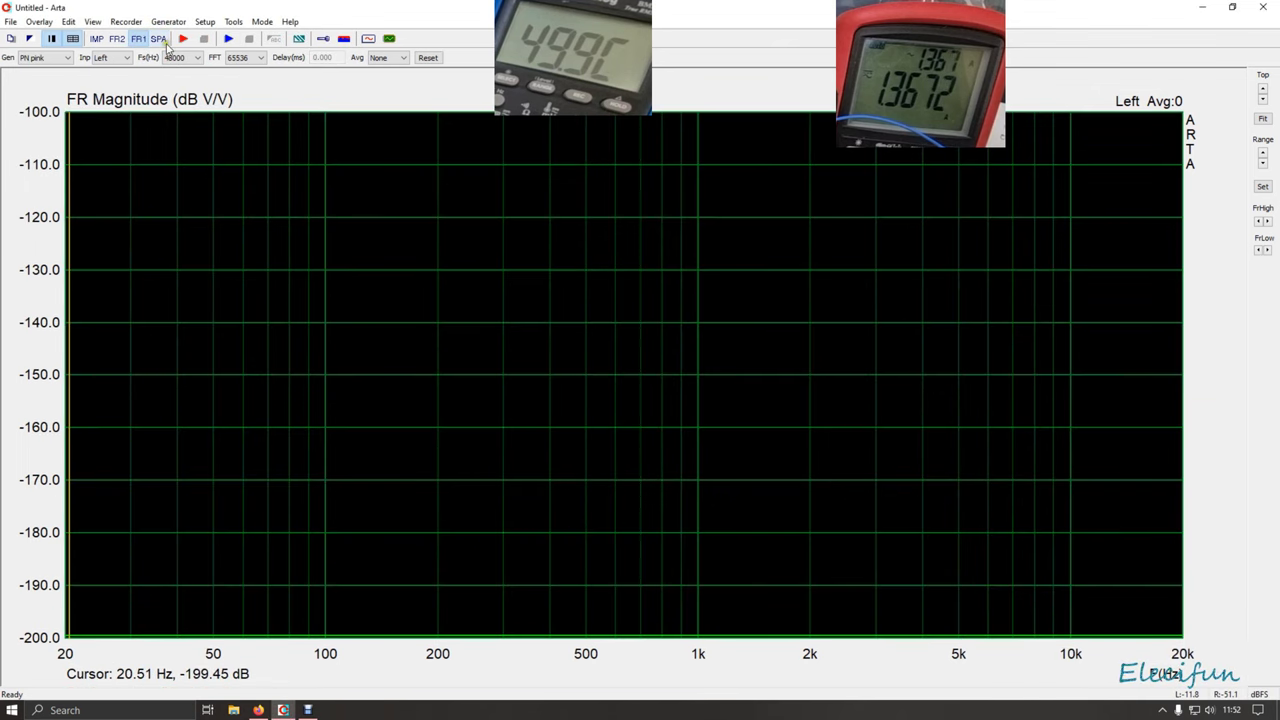
left_click(185, 38)
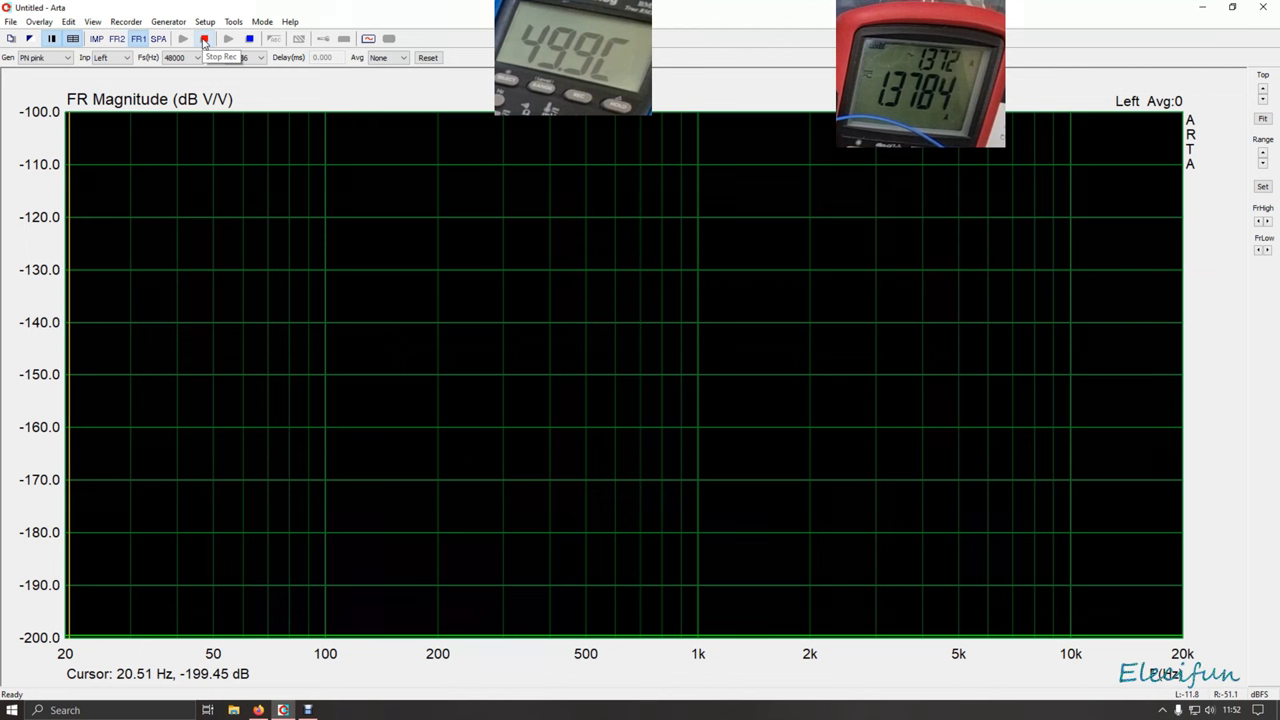
left_click(204, 39)
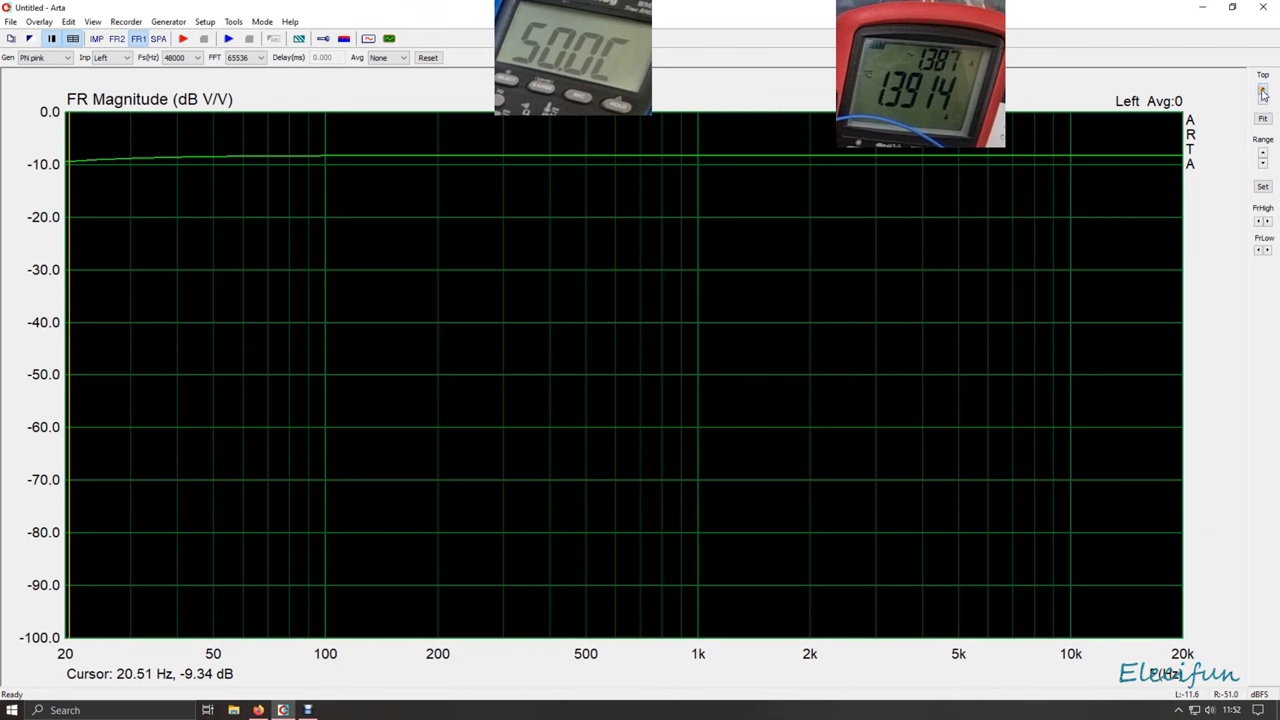
left_click(1263, 163)
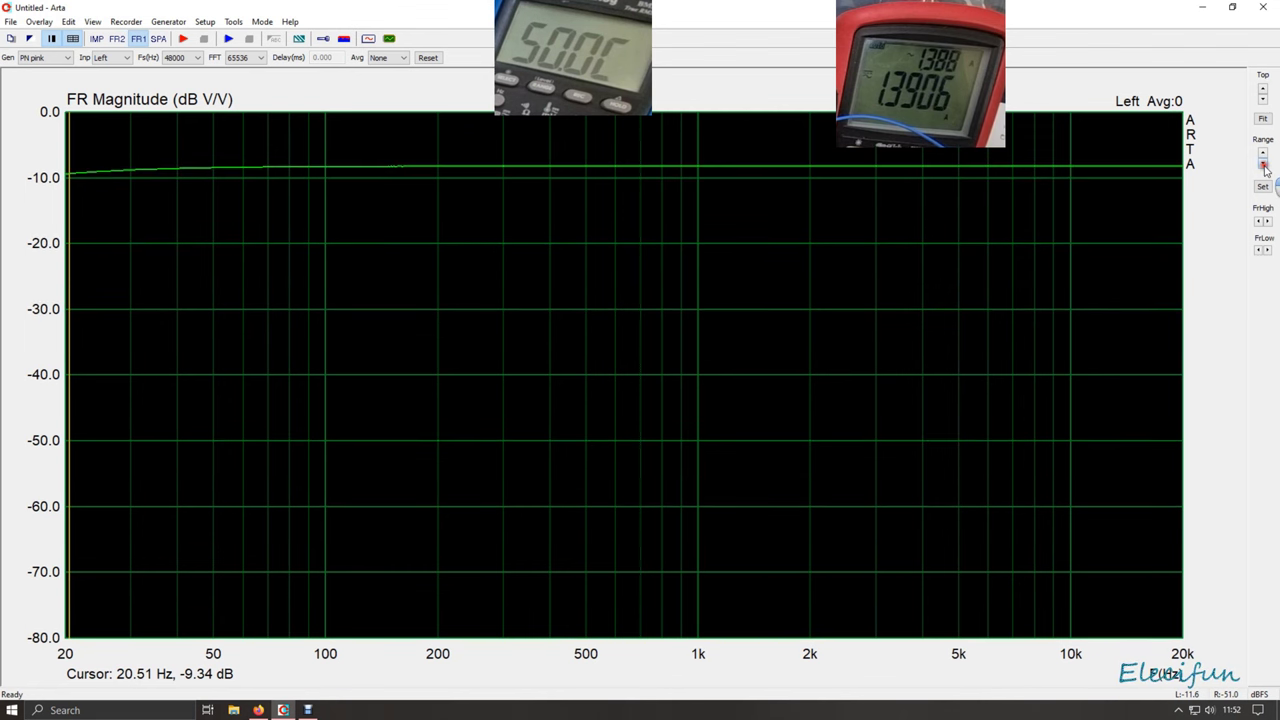
Raise the speaker volume to 48 and record the frequency response again.
left_click(1210, 710)
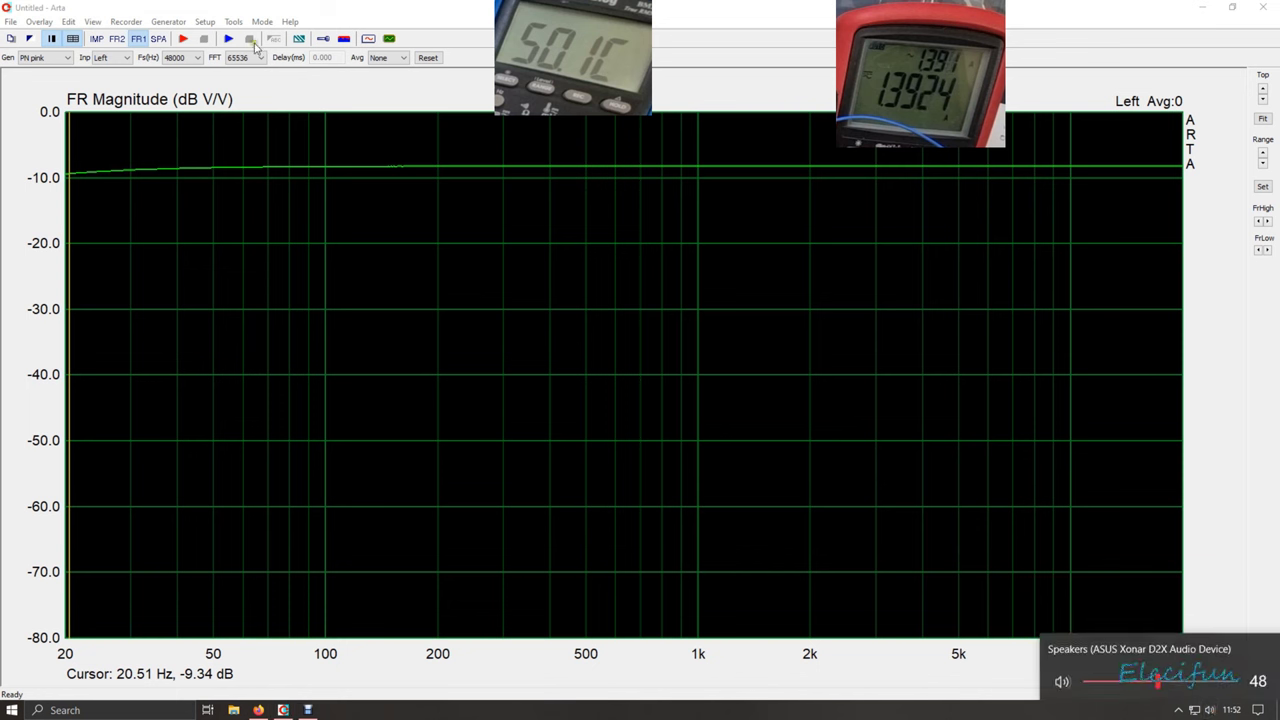
left_click(183, 39)
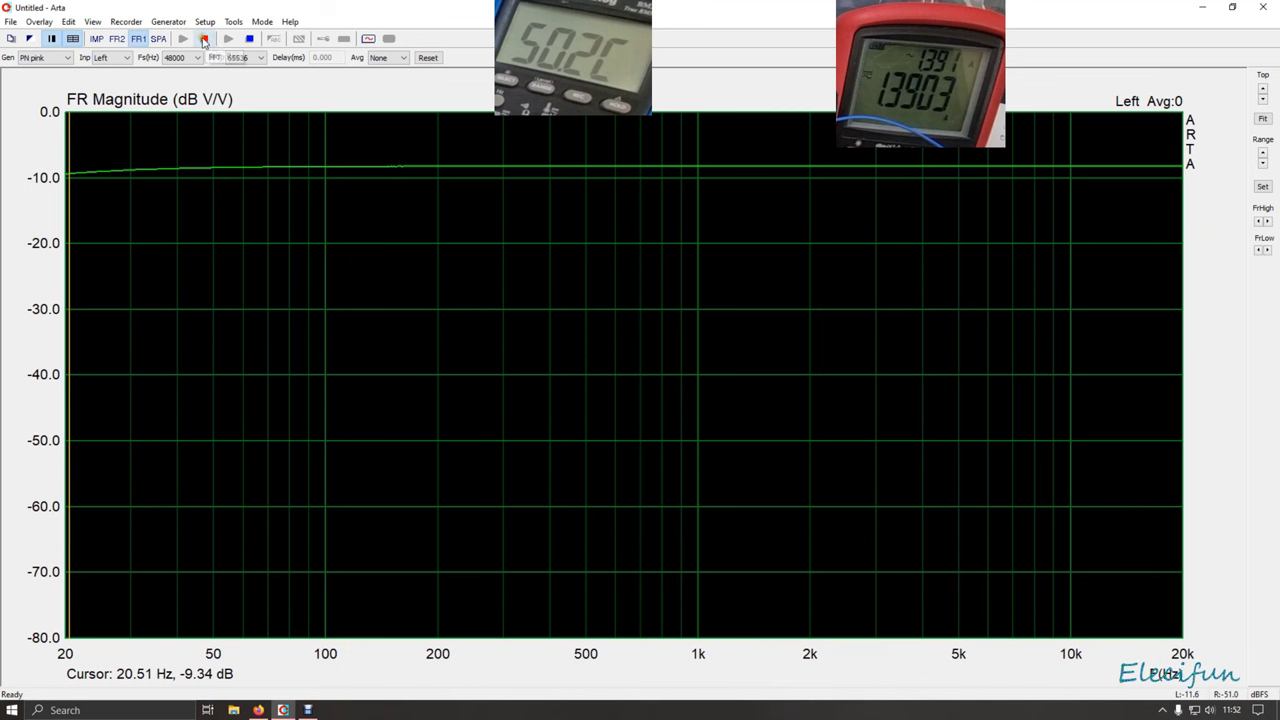
left_click(204, 39)
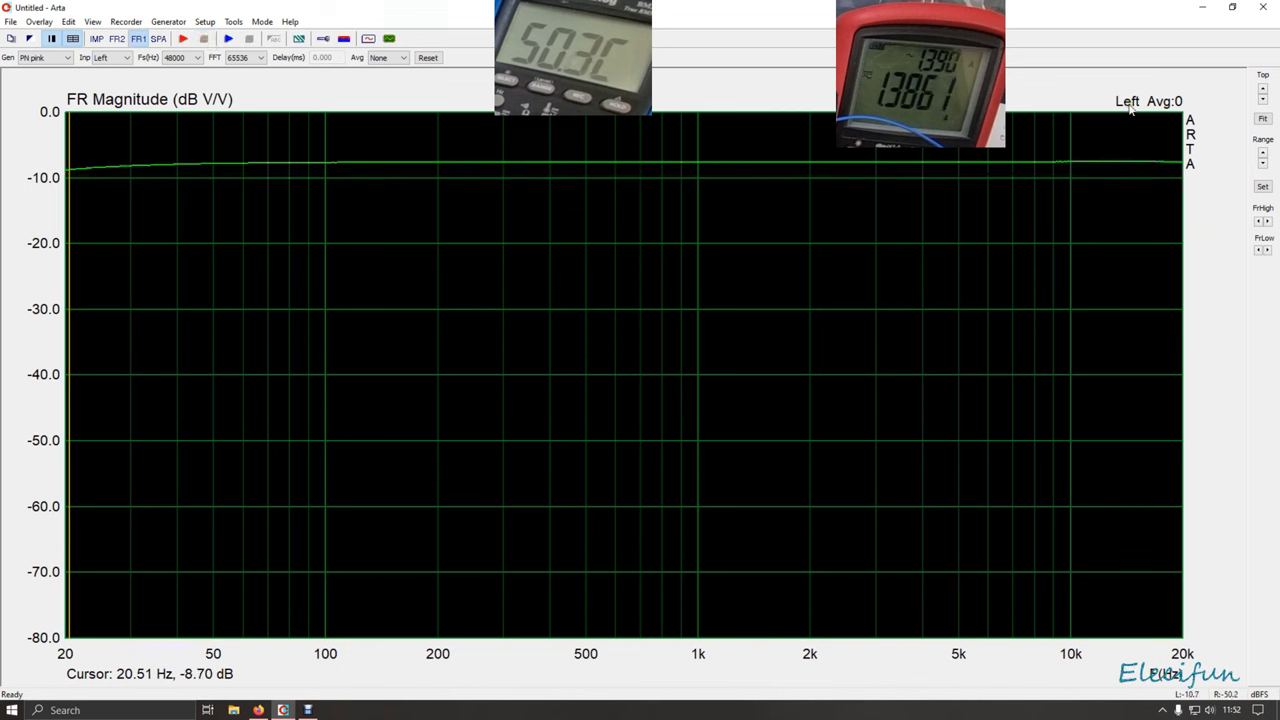
Raise the top of the frequency response's magnitude axis to 50 dB.
left_click(1265, 89)
left_click(1265, 89)
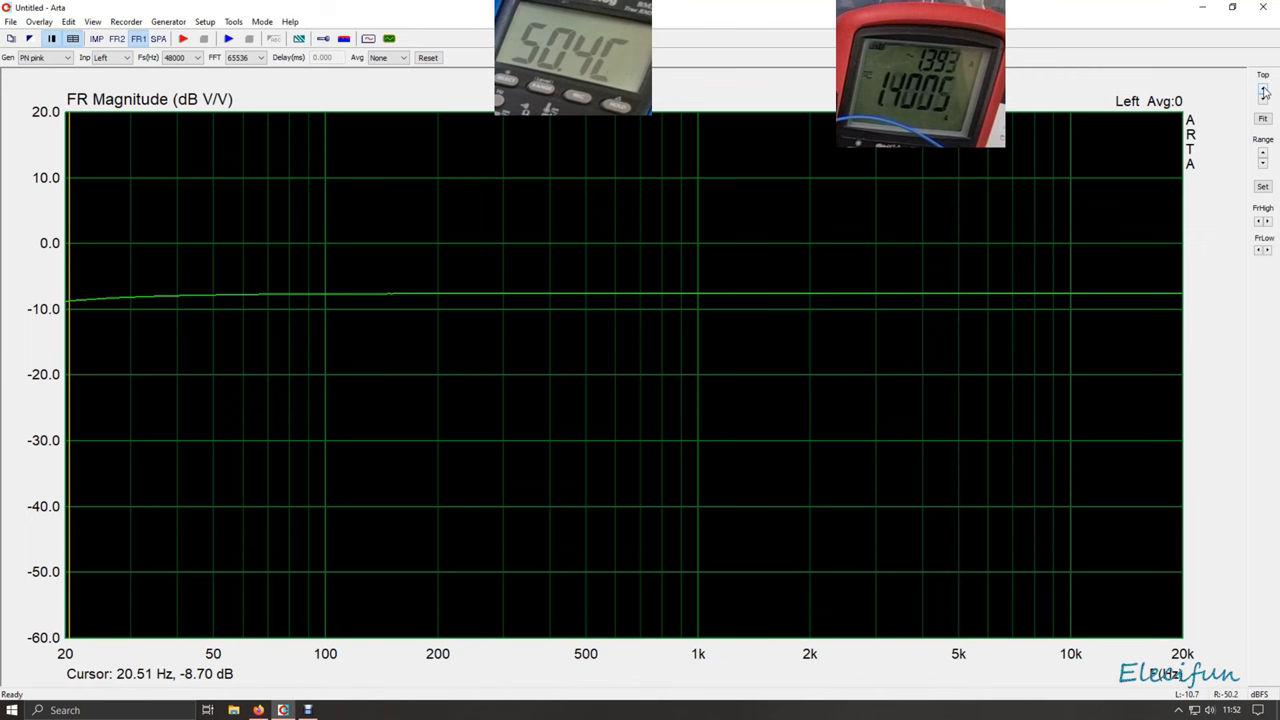
left_click(1265, 89)
left_click(1265, 89)
left_click(1265, 89)
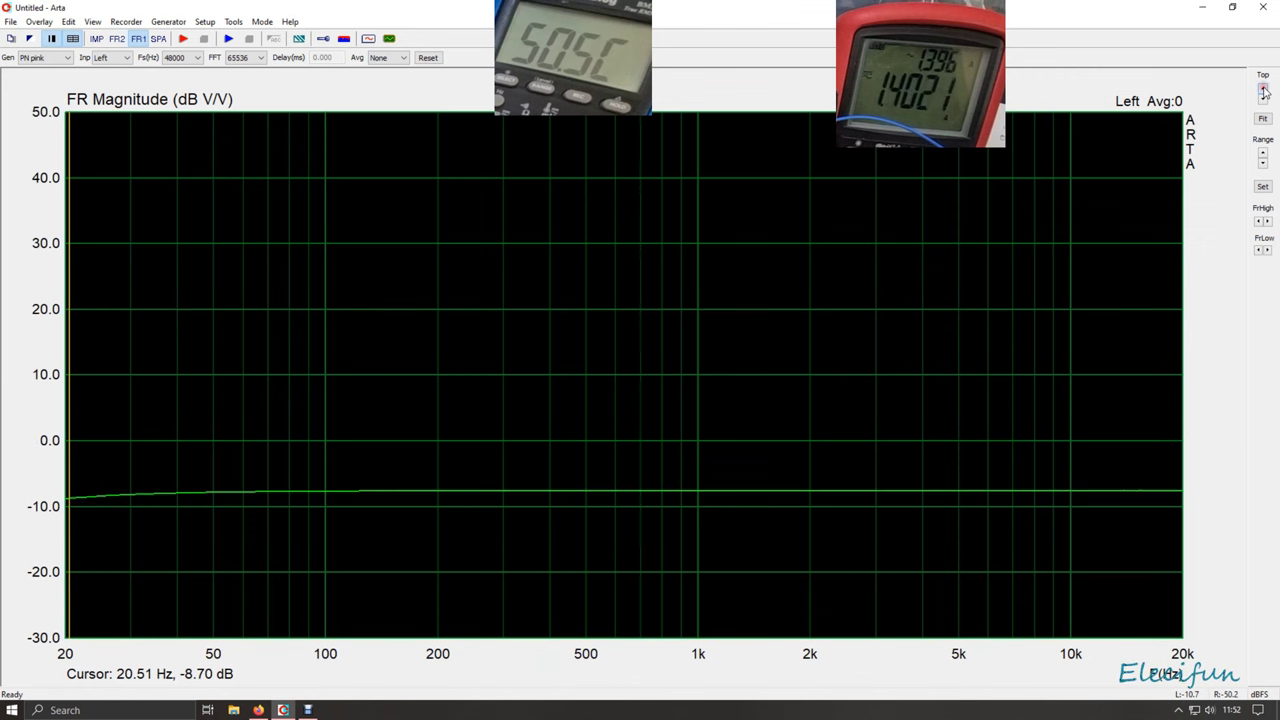
Try narrower and wider magnitude ranges, finishing with the axis spanning 60 to -10 dB.
left_click(1263, 163)
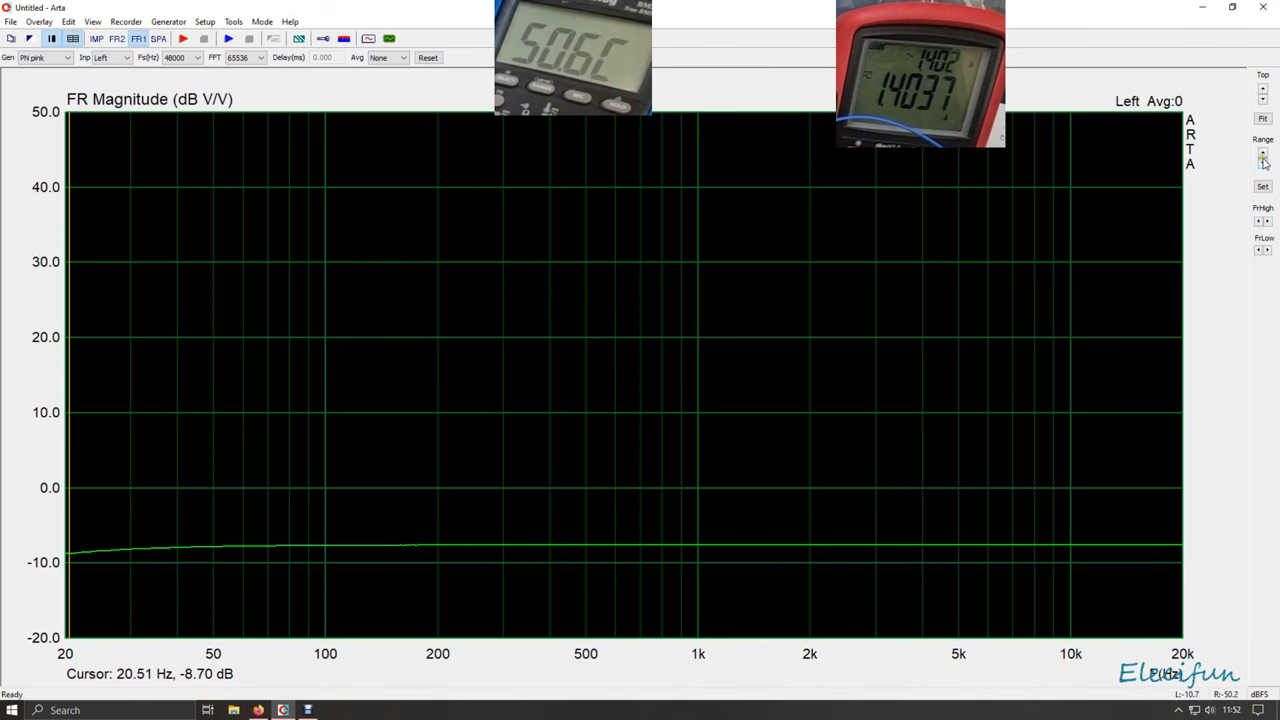
left_click(1262, 153)
left_click(1262, 153)
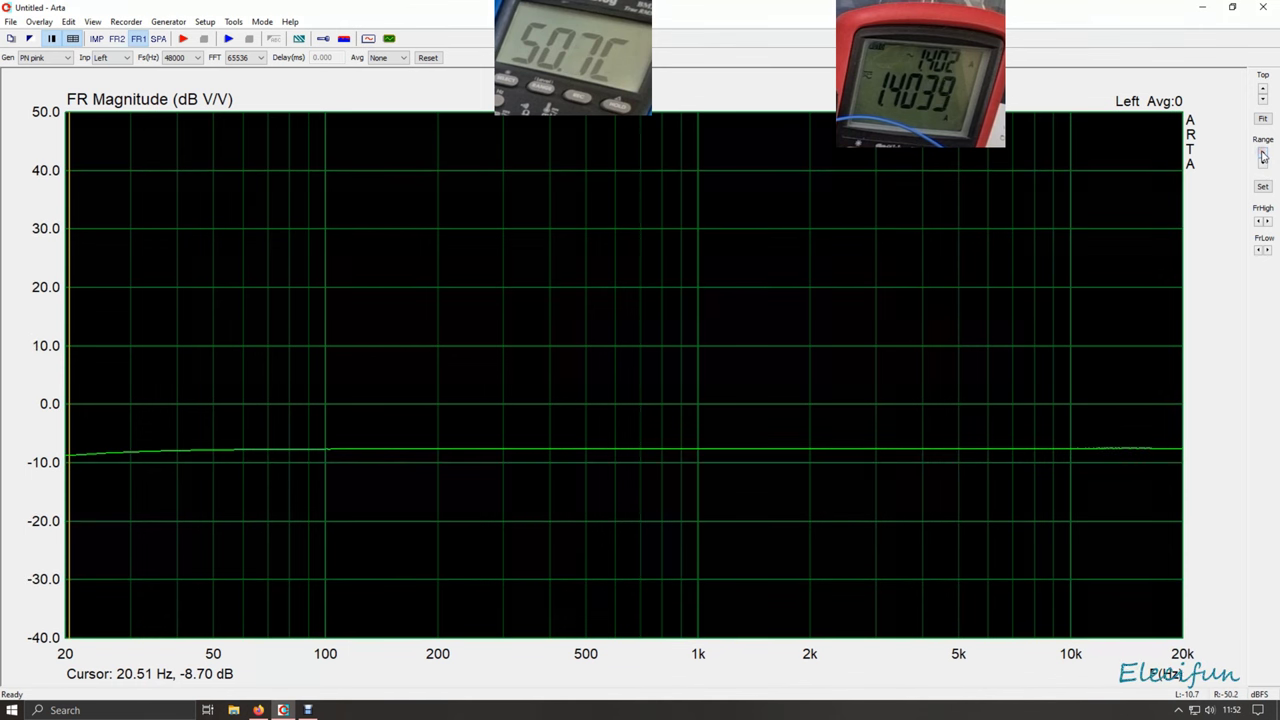
left_click(1262, 153)
left_click(1262, 153)
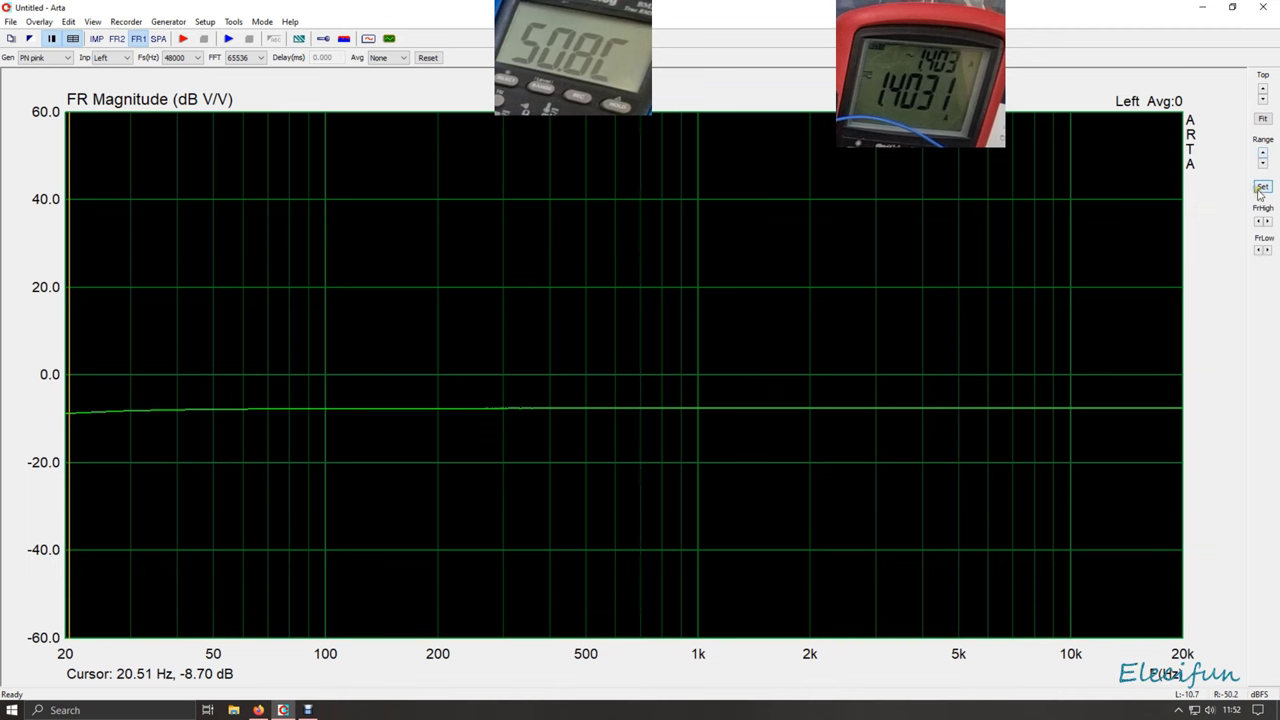
left_click(1260, 166)
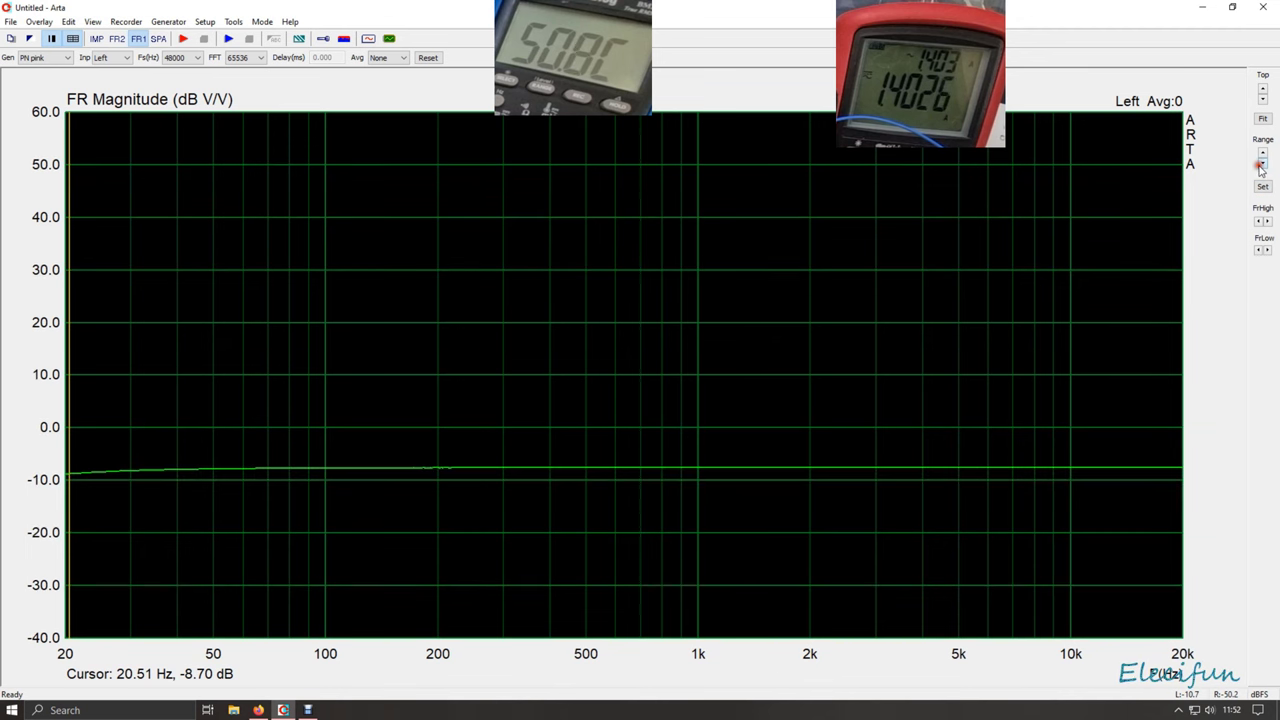
left_click(1260, 166)
left_click(1260, 166)
left_click(1260, 166)
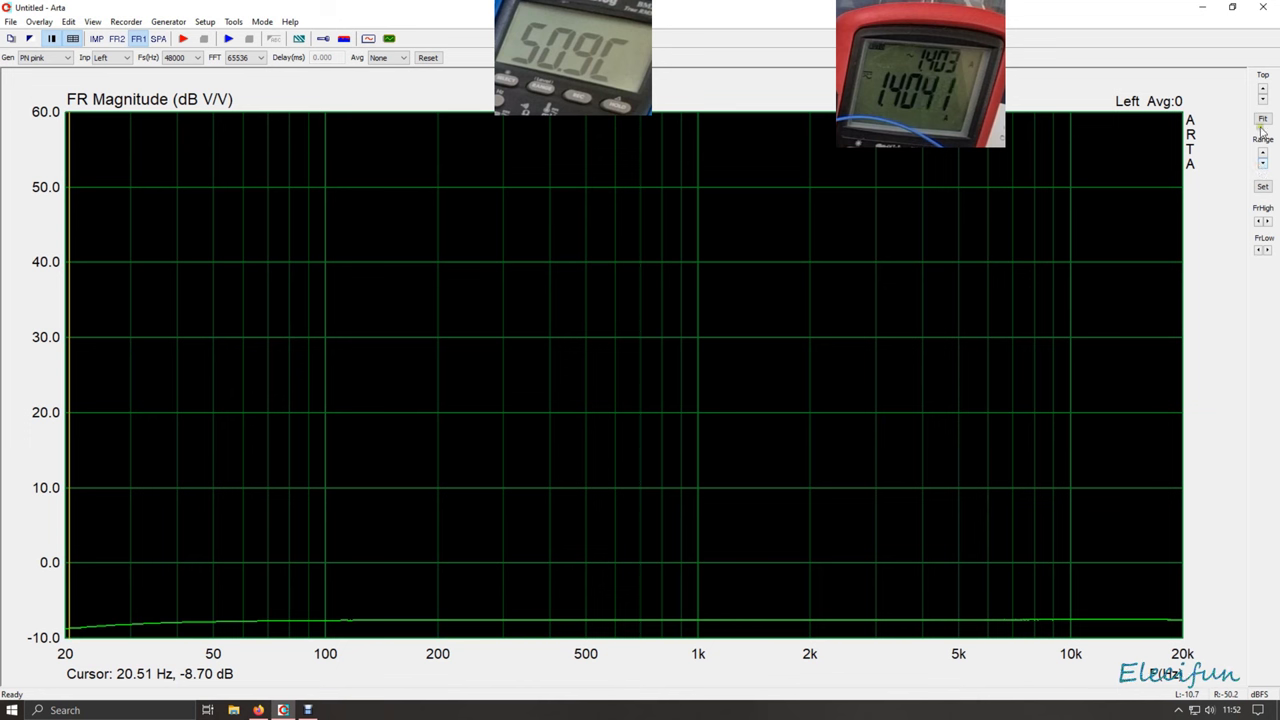
Shift the top of the magnitude axis down to 20 dB, keeping a 70 dB range.
left_click(1263, 89)
left_click(1263, 89)
left_click(1263, 99)
left_click(1263, 99)
left_click(1263, 99)
left_click(1263, 99)
left_click(1263, 99)
left_click(1263, 99)
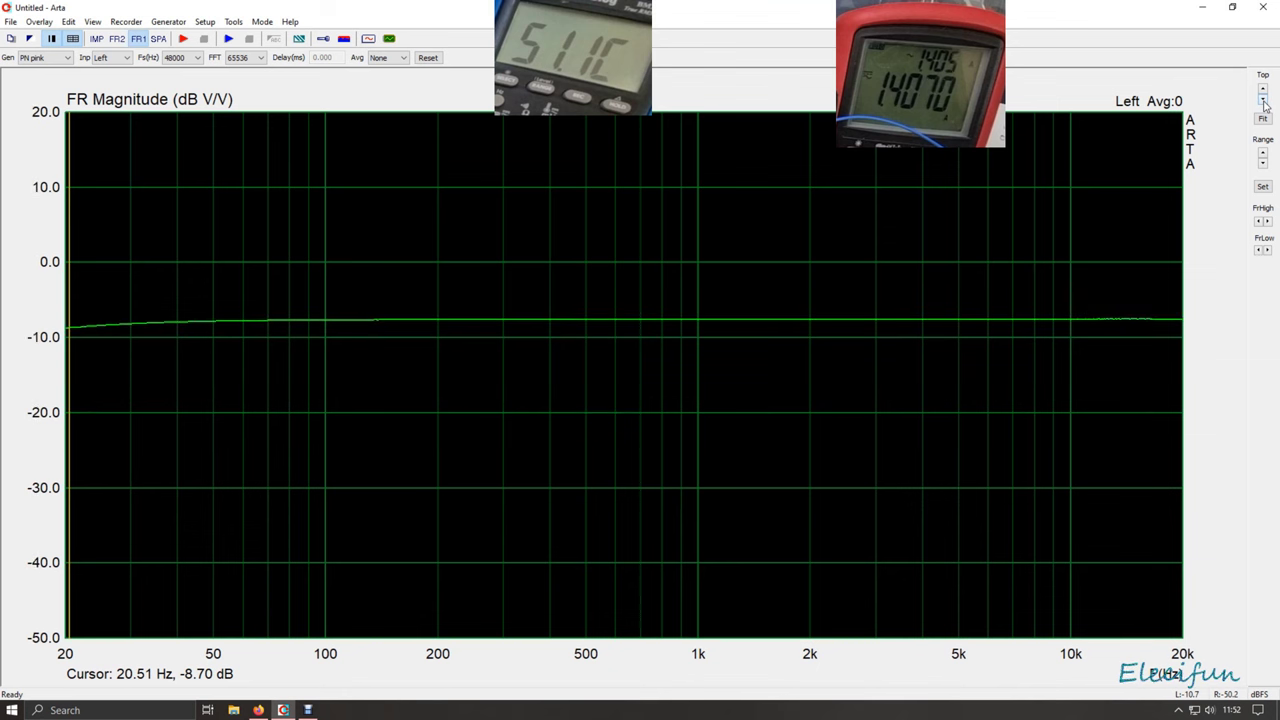
Narrow the magnitude range to 30 dB so the axis runs from 20 to -10 dB.
left_click(1263, 163)
left_click(1263, 163)
left_click(1263, 163)
left_click(1263, 163)
left_click(1263, 163)
left_click(1263, 163)
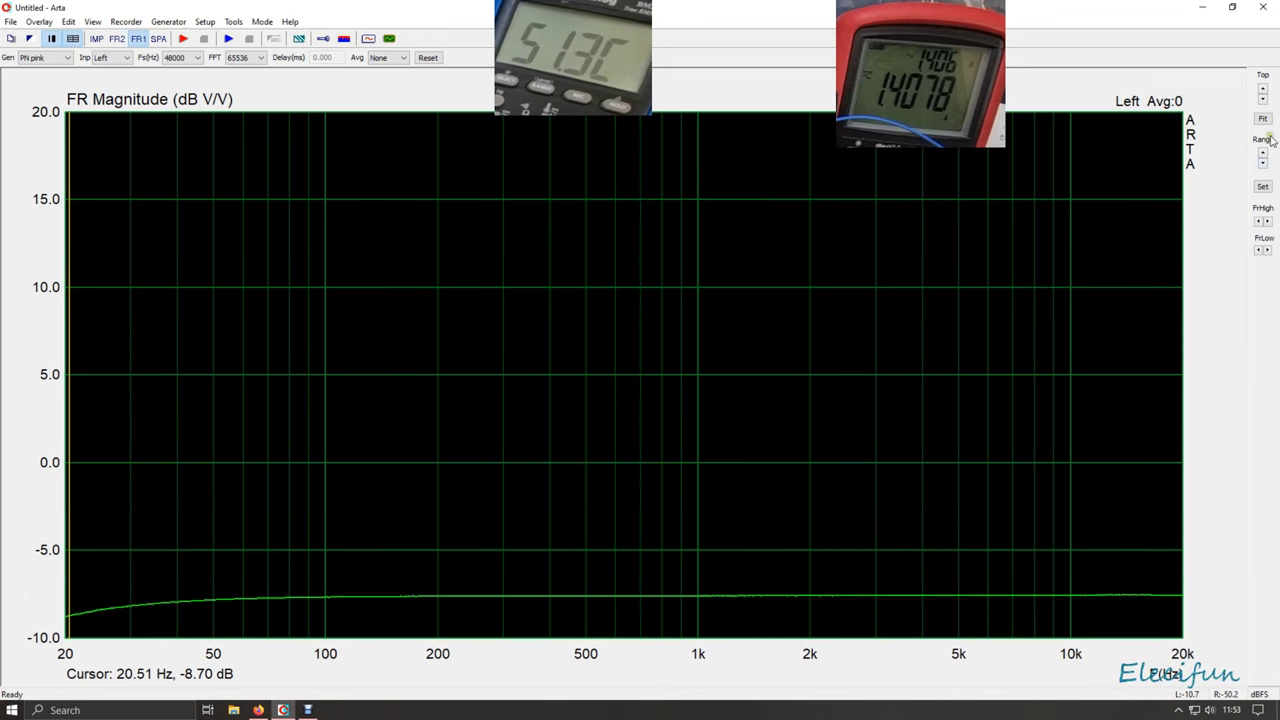
Lower the top of the magnitude axis to 0 dB and narrow its range to 10 dB.
left_click(1262, 100)
left_click(1262, 100)
left_click(1262, 100)
left_click(1262, 100)
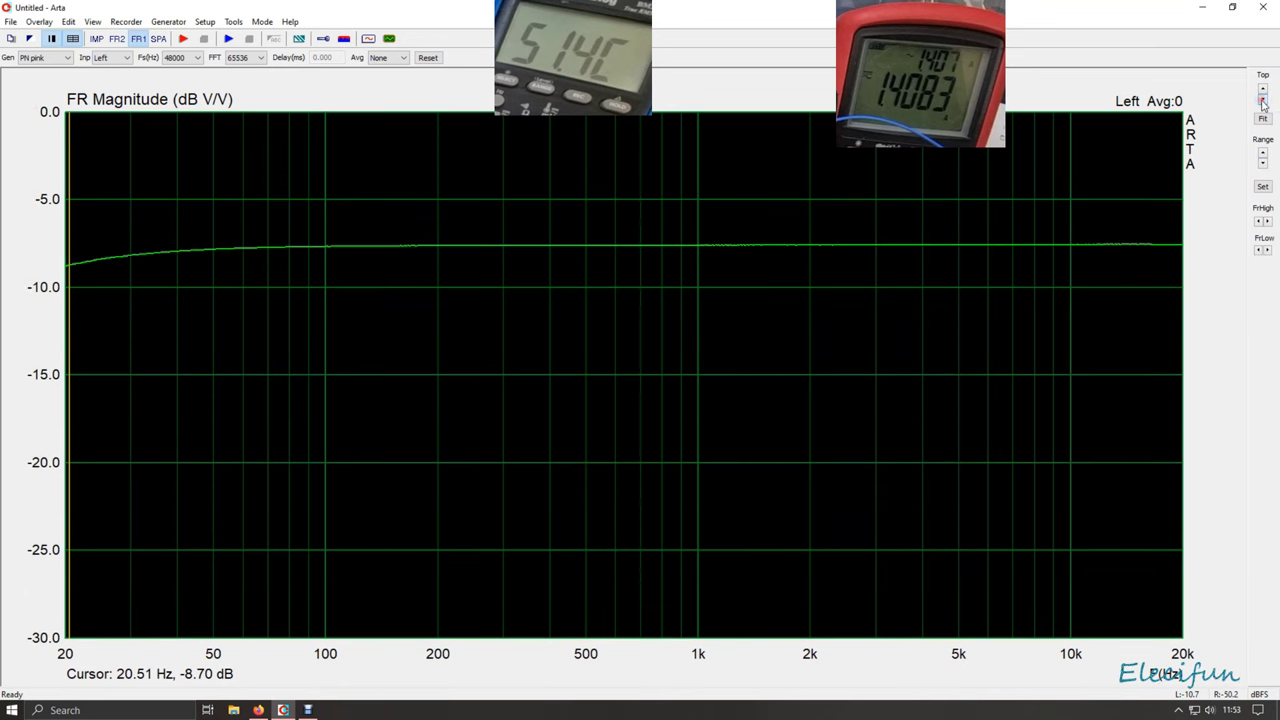
left_click(1263, 164)
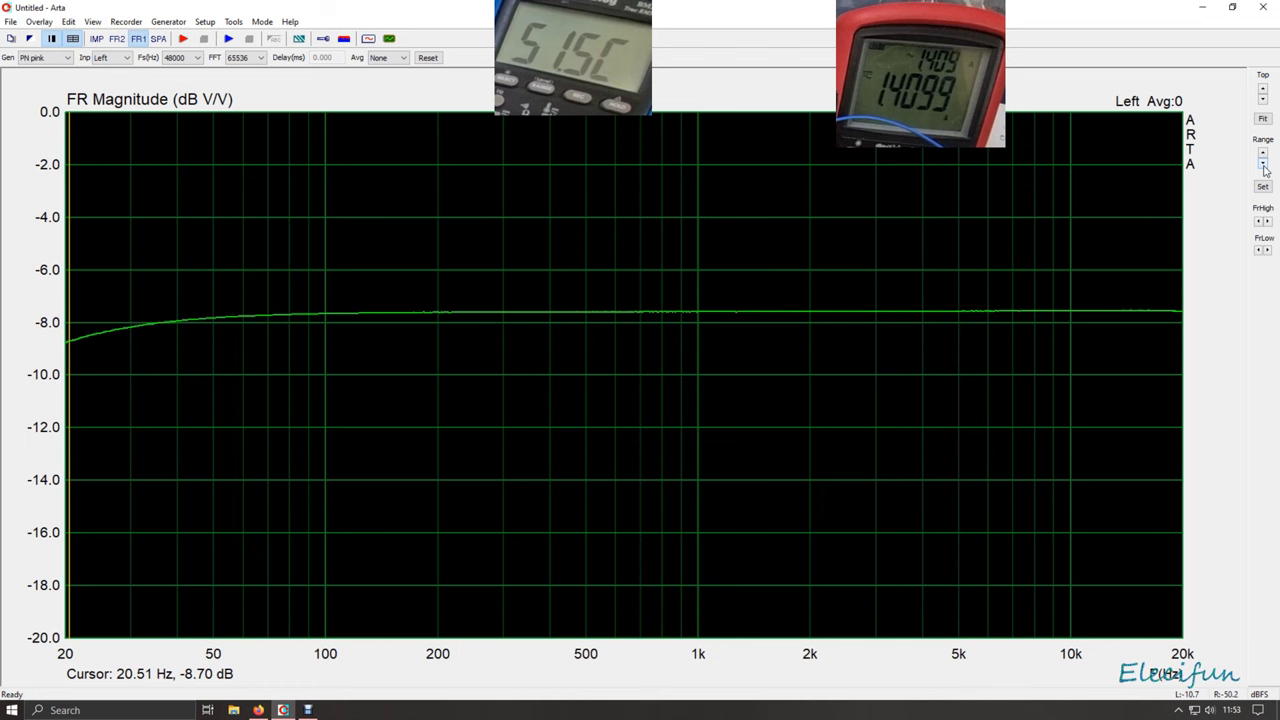
left_click(1263, 165)
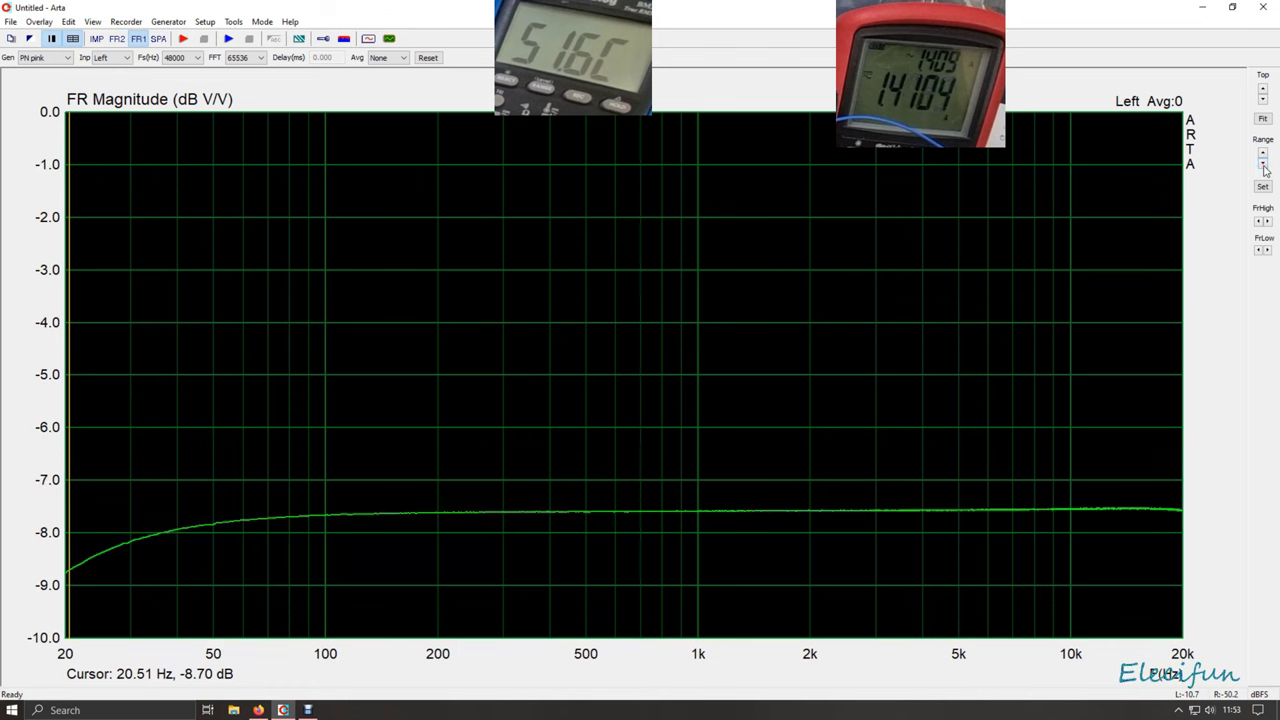
Shift the 10 dB magnitude window down to -5 dB and bring its top back up to -3 dB.
left_click(1263, 98)
left_click(1264, 99)
left_click(1264, 99)
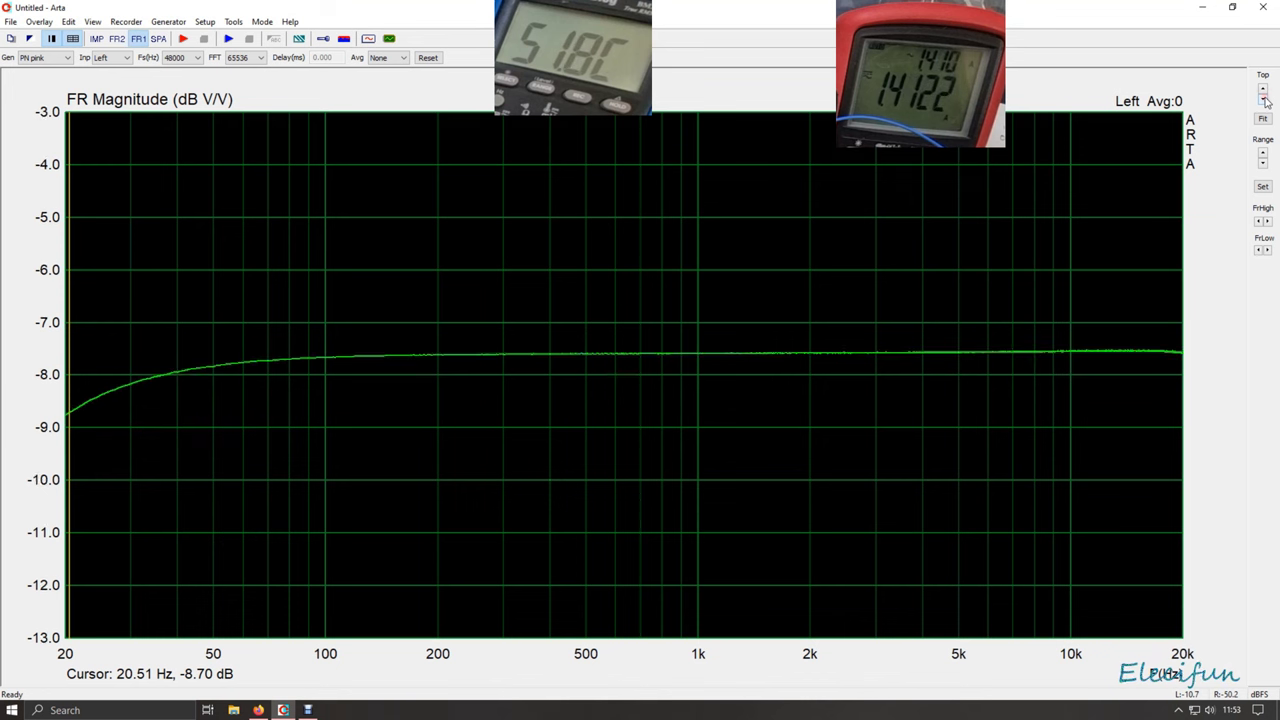
left_click(1264, 99)
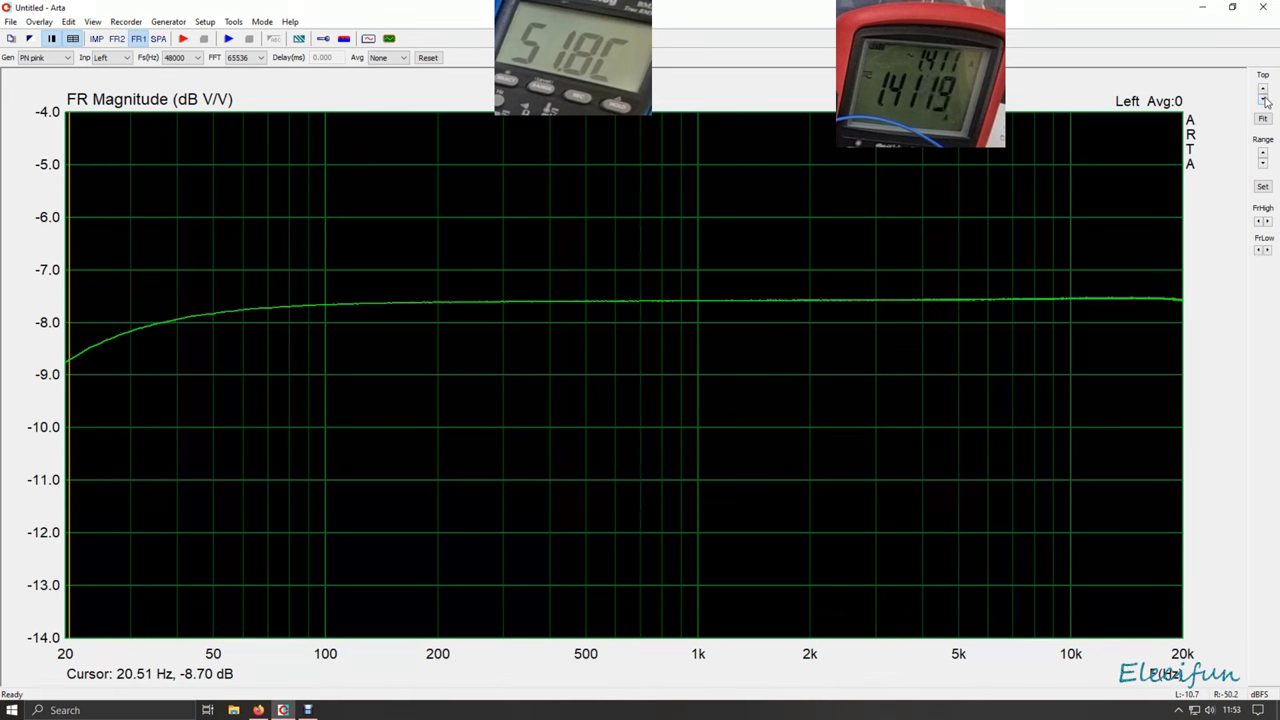
left_click(1264, 99)
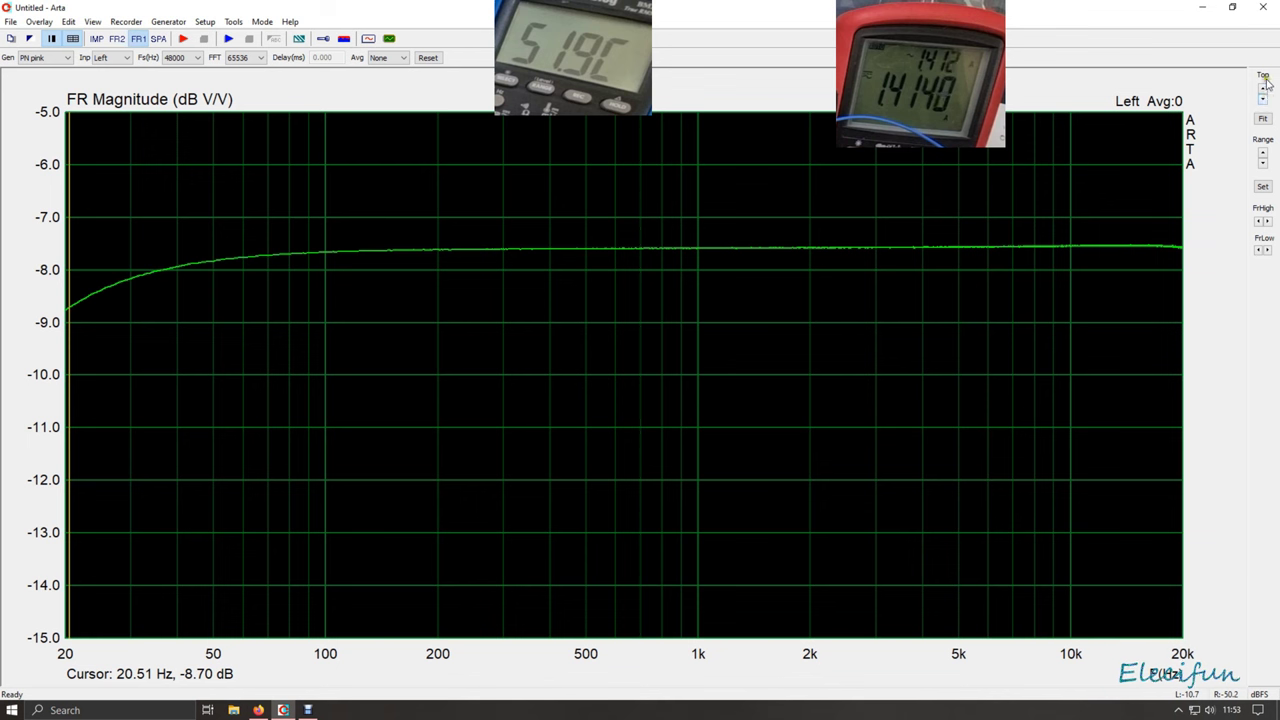
left_click(1263, 89)
left_click(1263, 89)
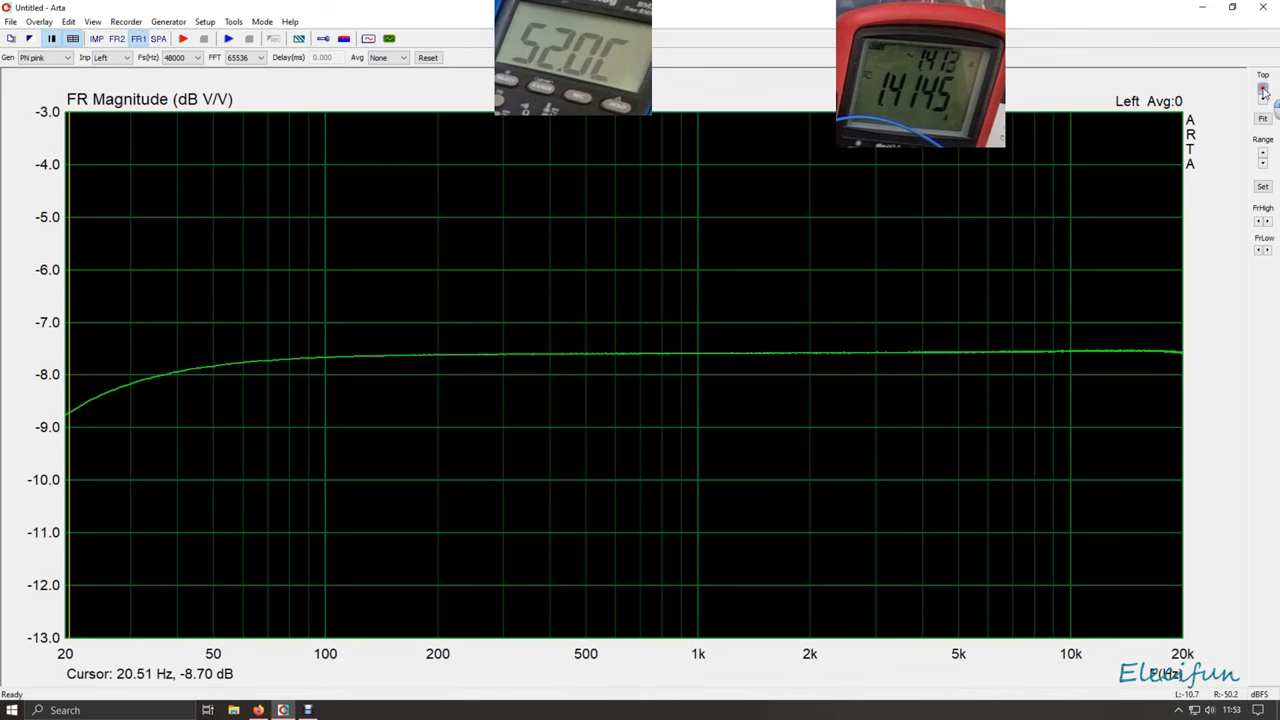
Narrow the magnitude range to 6 dB so the axis runs from -3 to -9 dB.
left_click(1264, 164)
left_click(1264, 164)
left_click(1264, 164)
left_click(1264, 164)
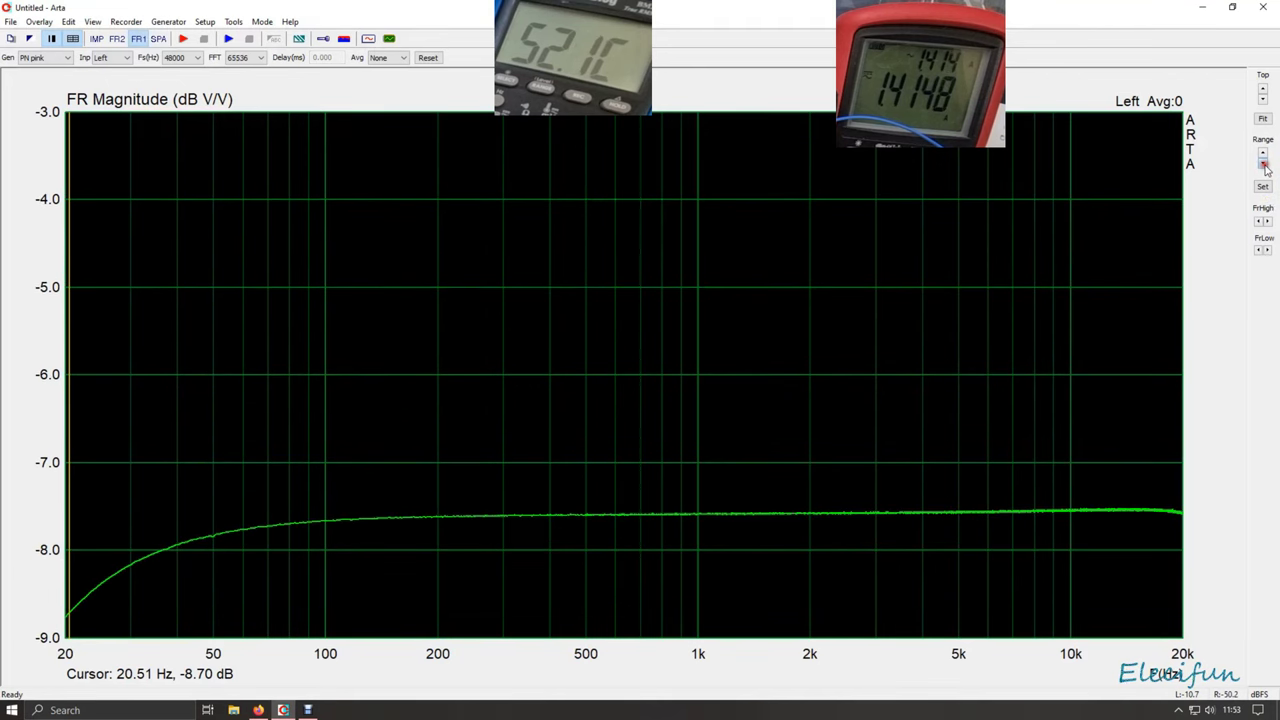
Set the top of the magnitude axis to -5 dB and extend the lower frequency limit to 10 Hz.
left_click(1264, 100)
left_click(1264, 100)
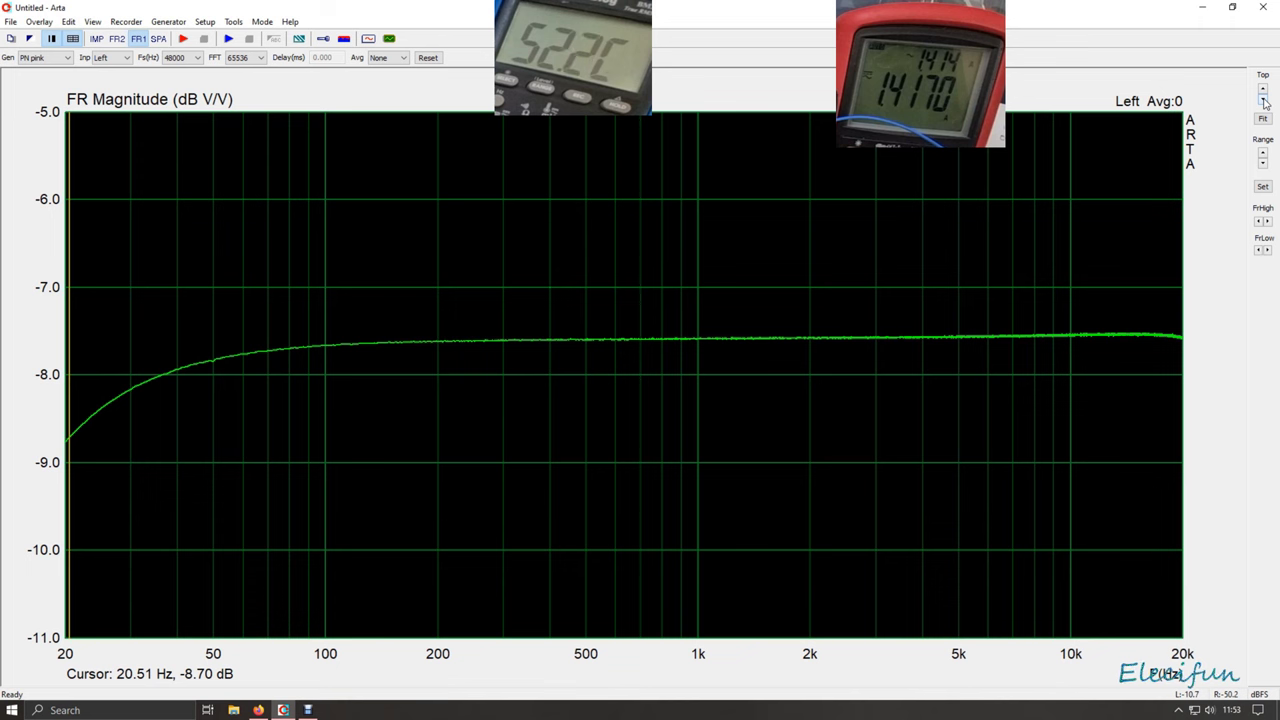
left_click(1264, 100)
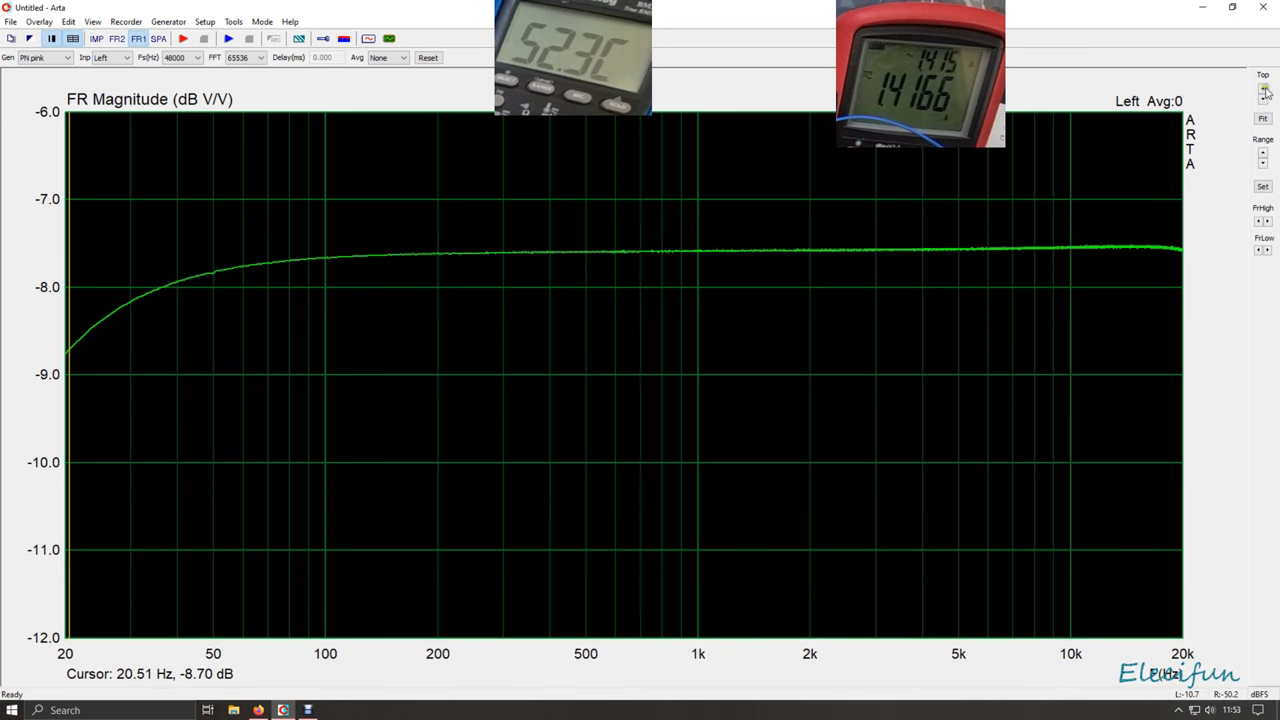
left_click(1264, 89)
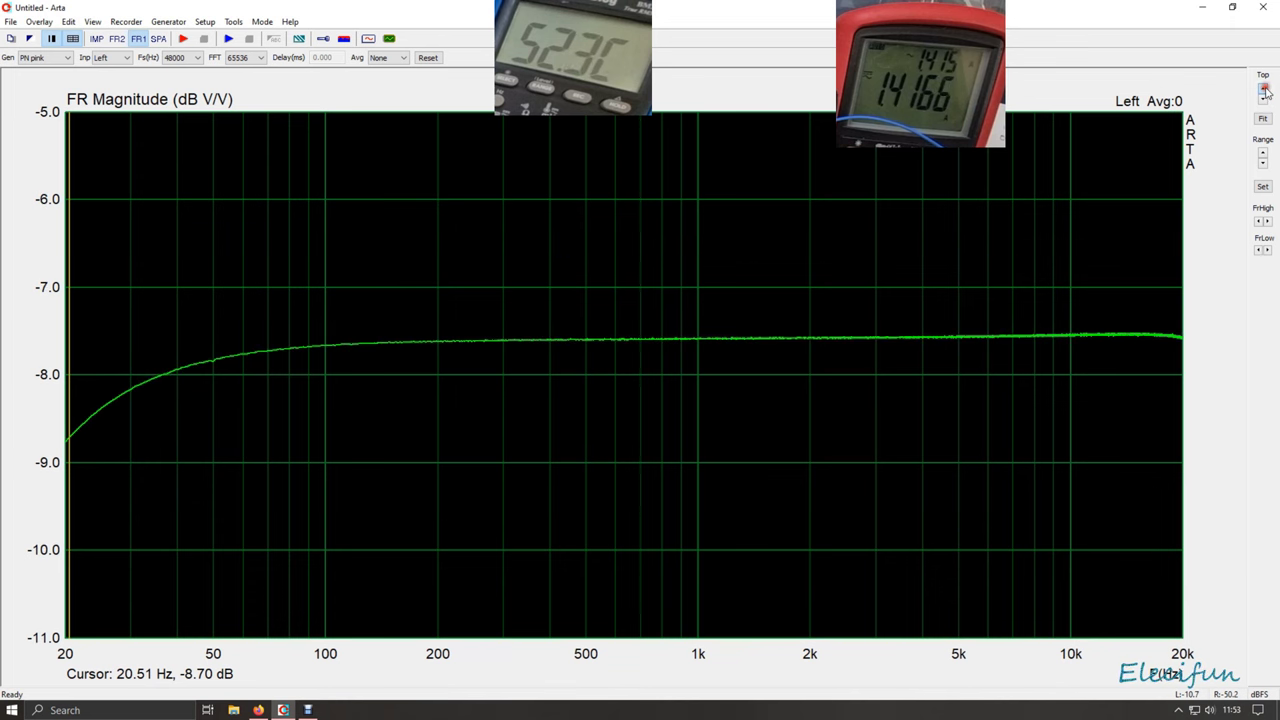
left_click(1261, 251)
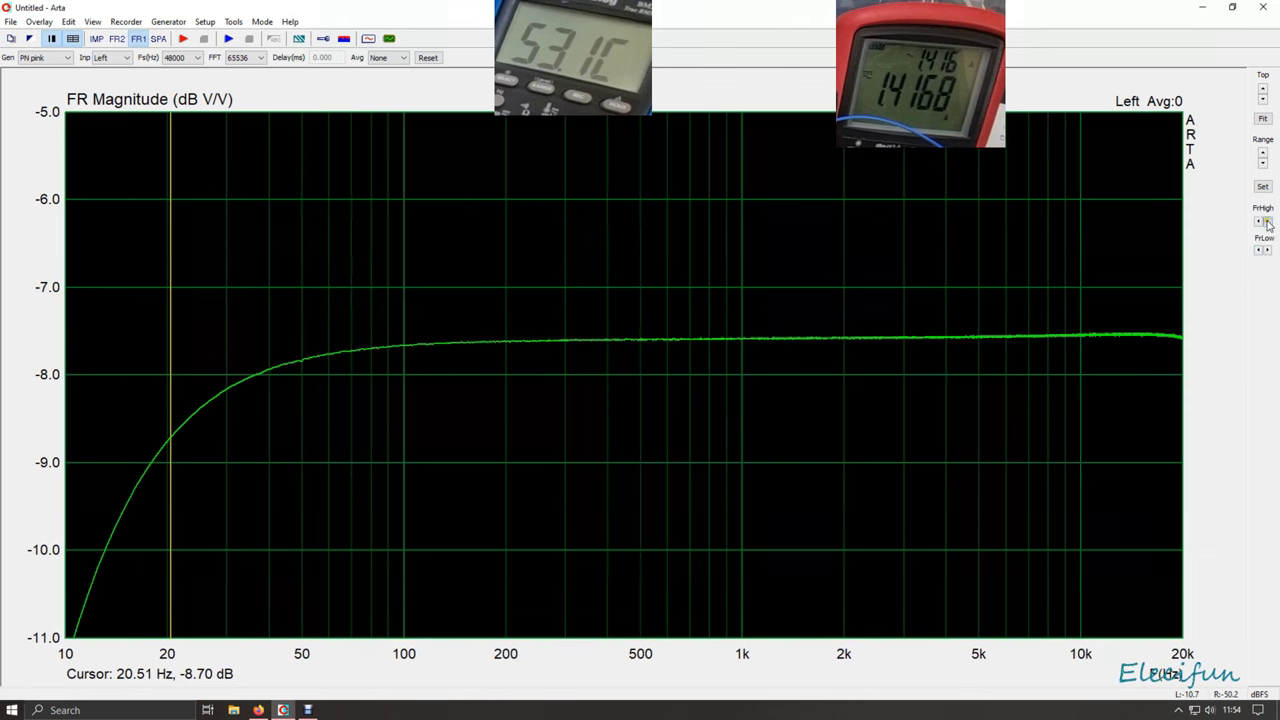
Extend the upper frequency limit beyond 20 kHz and read the curve's magnitude at about 20 Hz, 29 Hz and 1 kHz.
left_click(1267, 222)
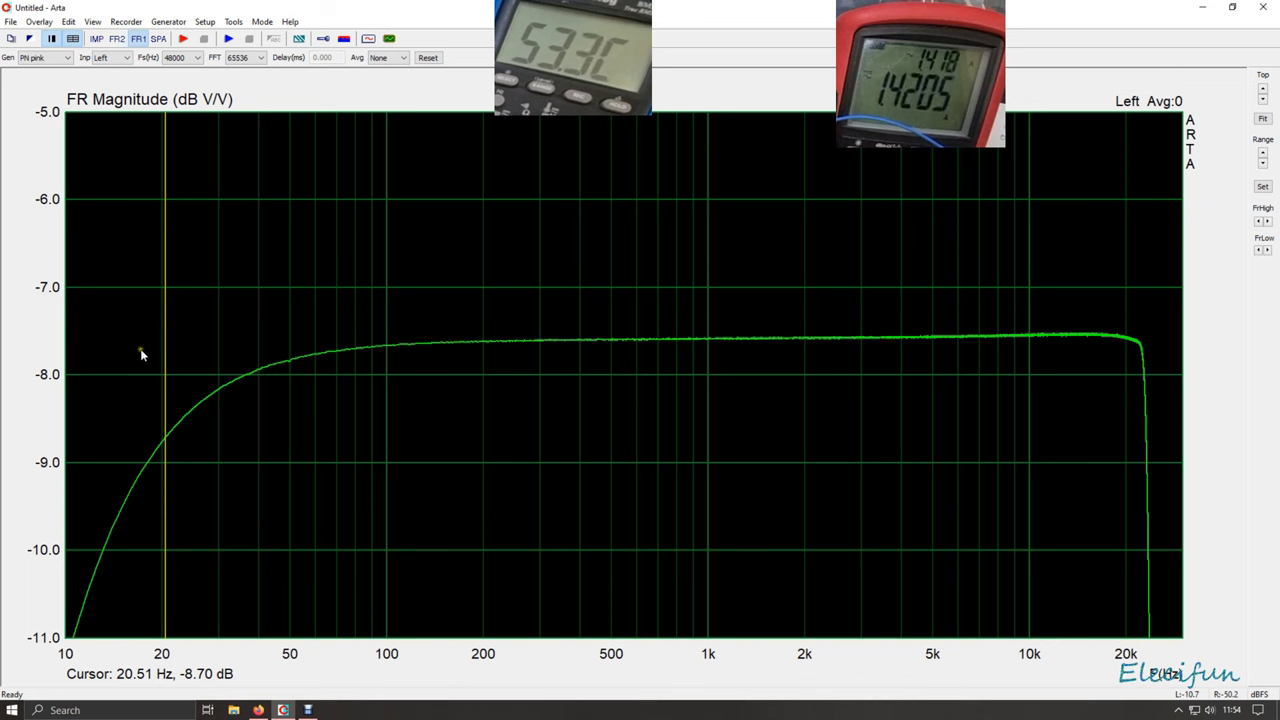
left_click(162, 443)
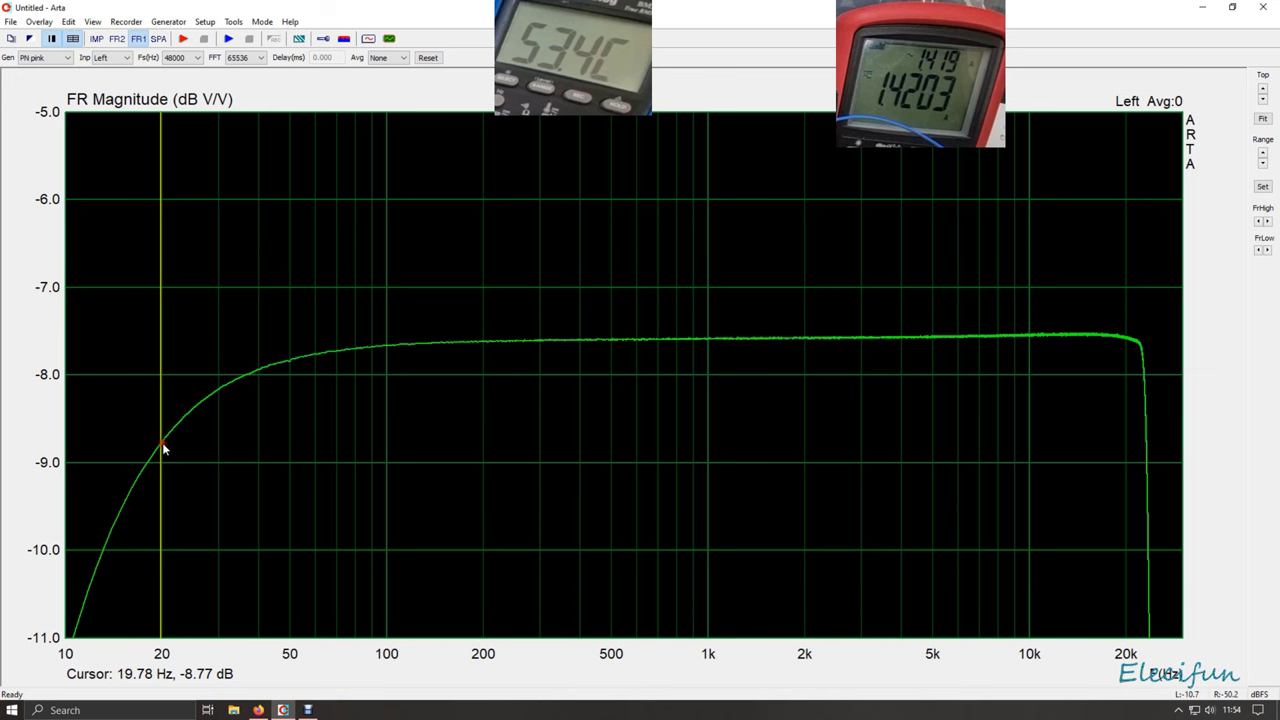
left_click(216, 389)
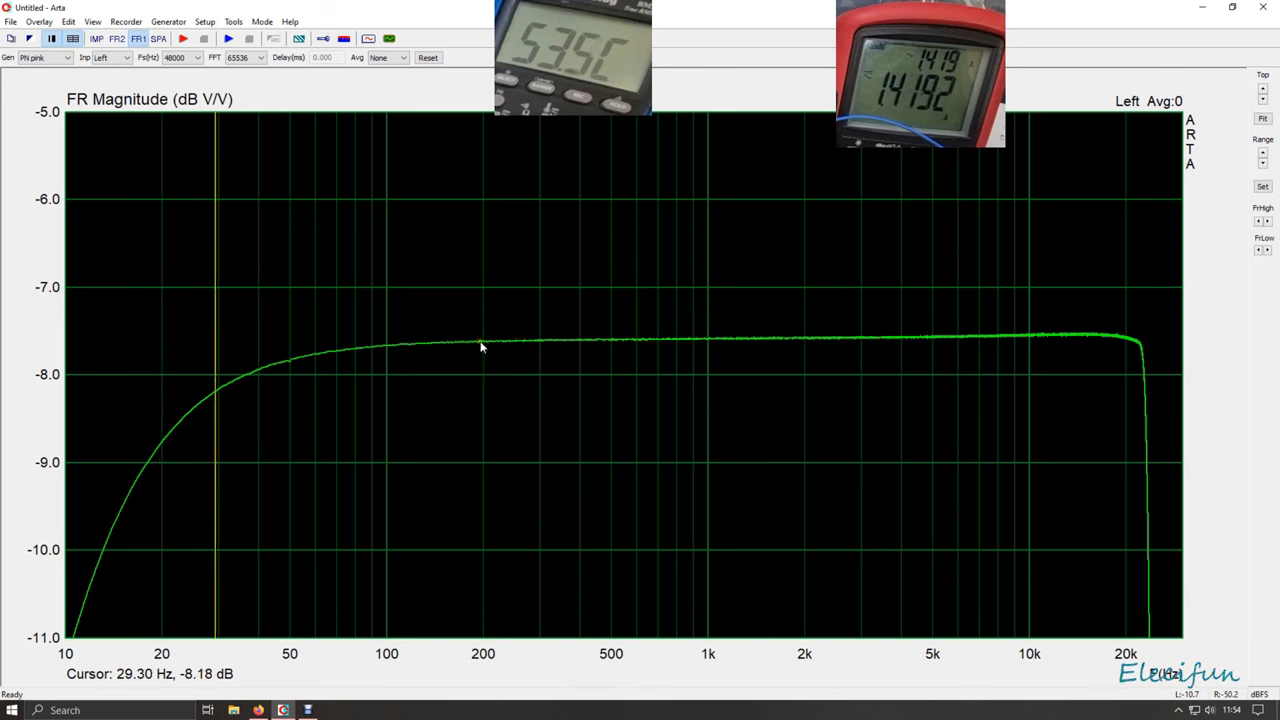
left_click(707, 343)
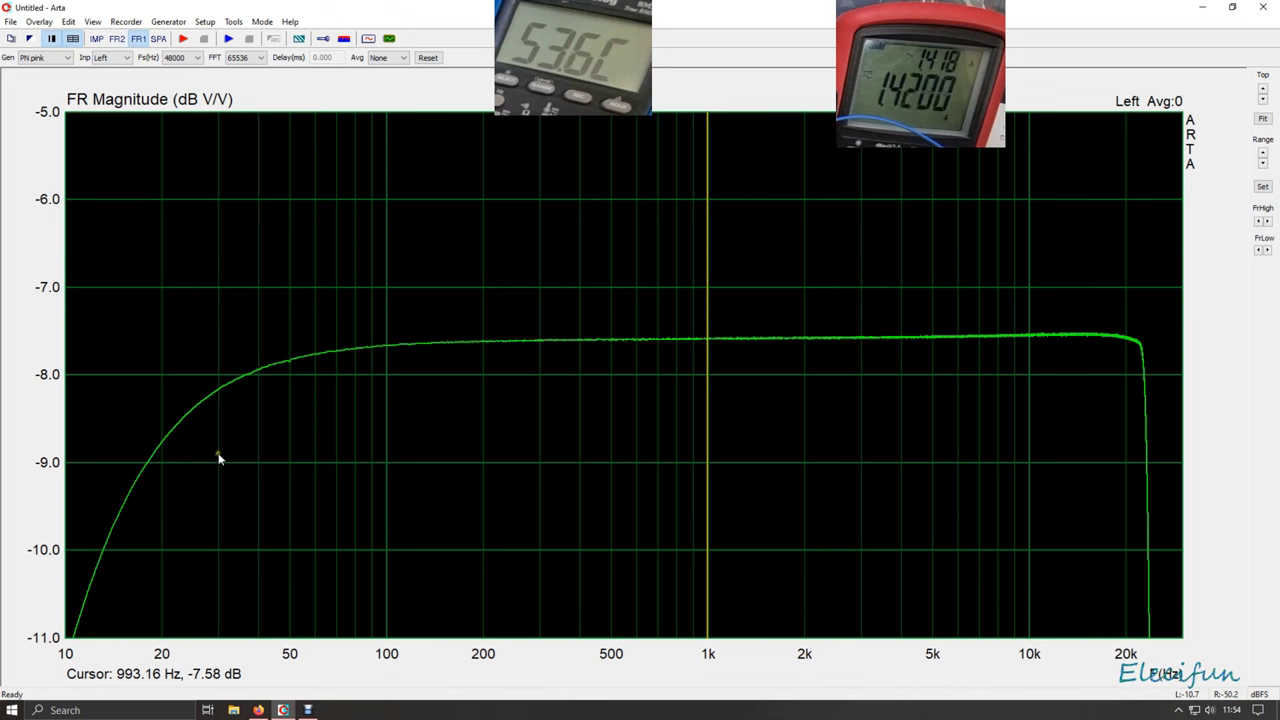
Compare the response curve's magnitude at about 30 Hz and 40 Hz with its magnitude near 1 kHz.
left_click(218, 390)
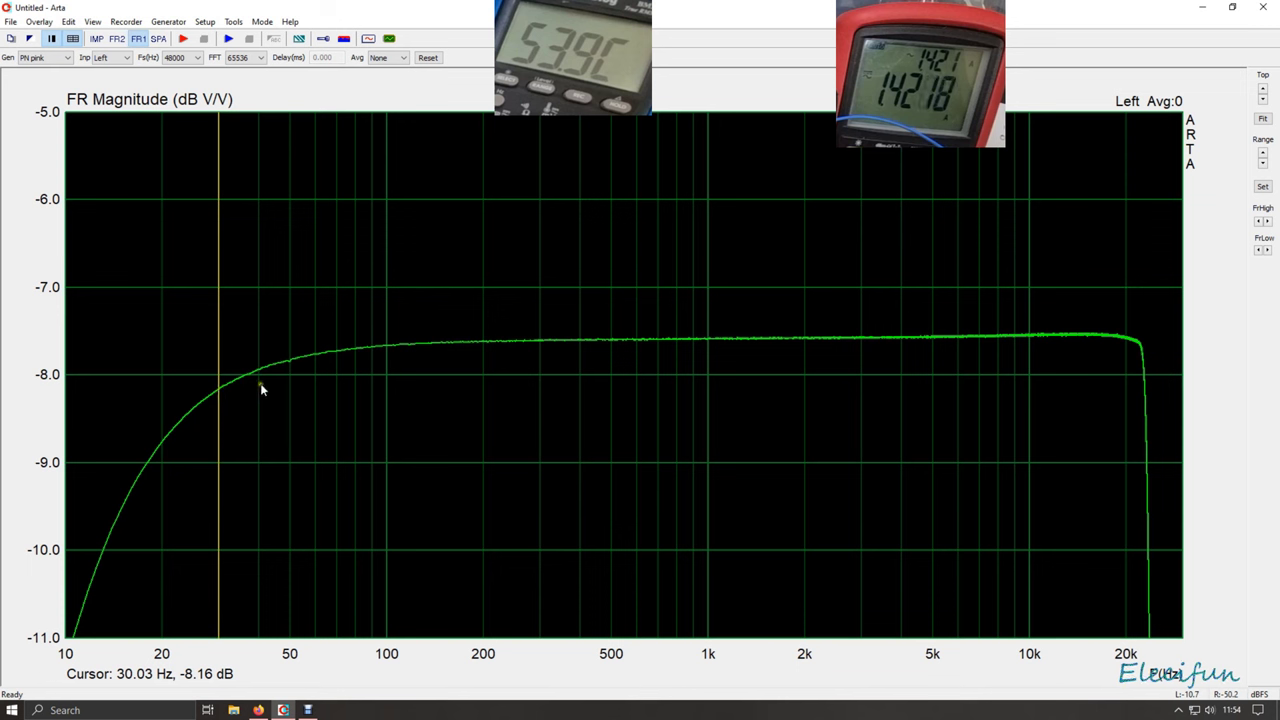
left_click(257, 382)
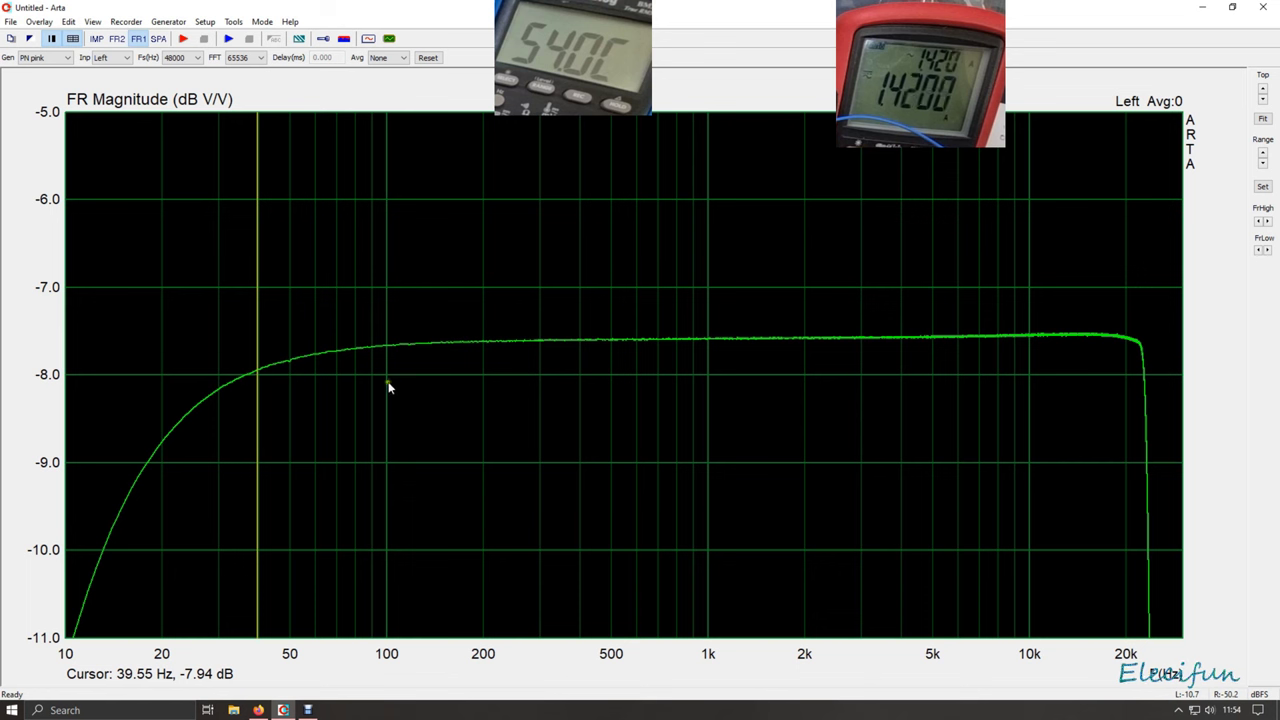
left_click(711, 342)
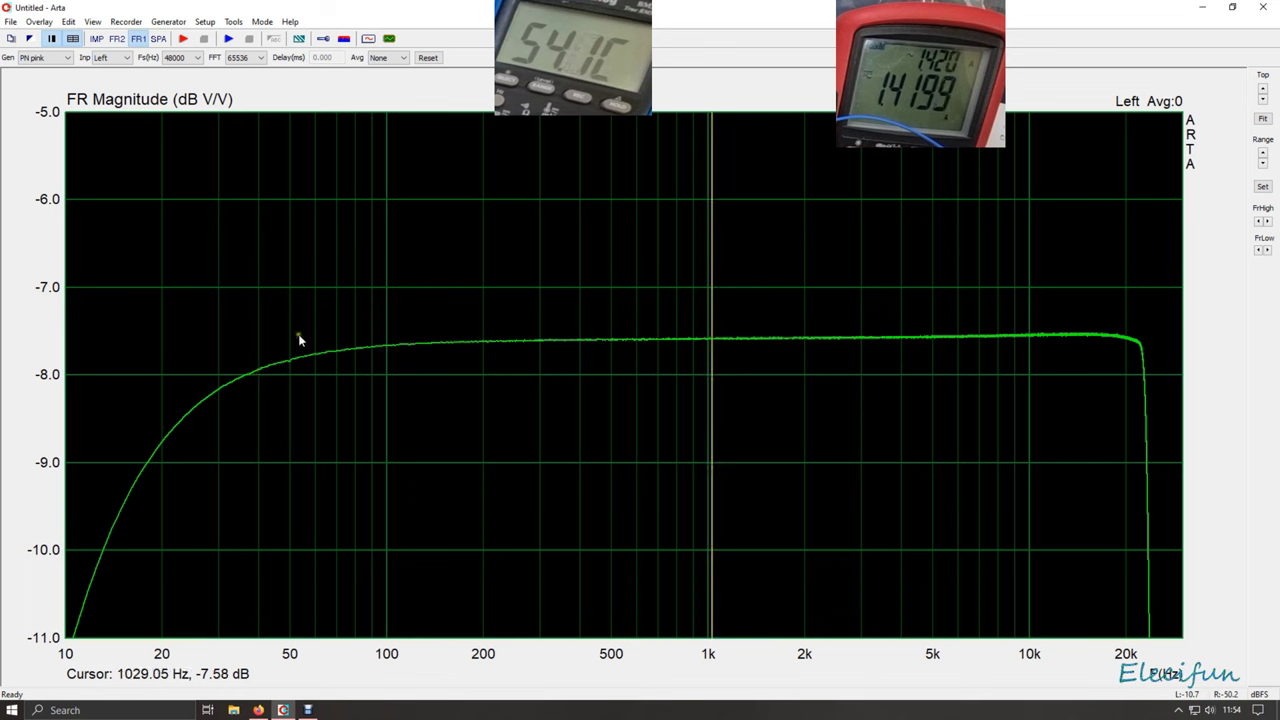
left_click(257, 369)
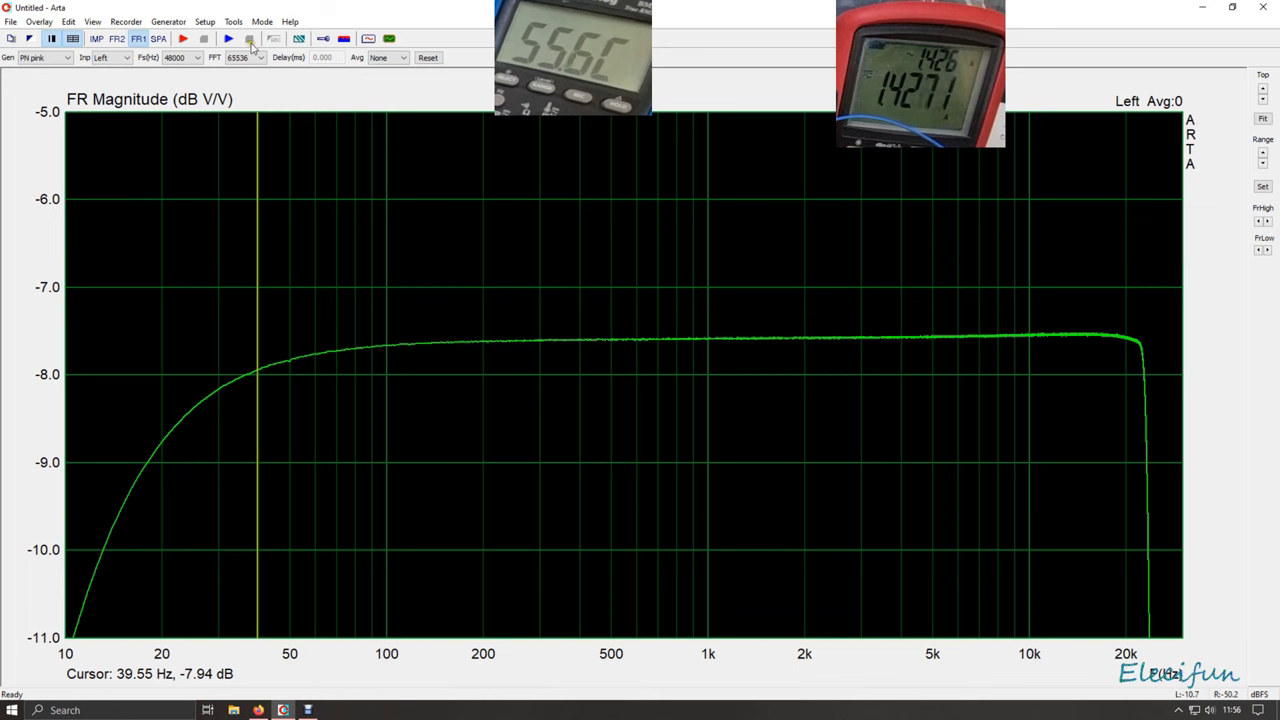
Stop the frequency response measurement, switch to spectrum analyzer mode and start recording with the sine generator.
left_click(182, 40)
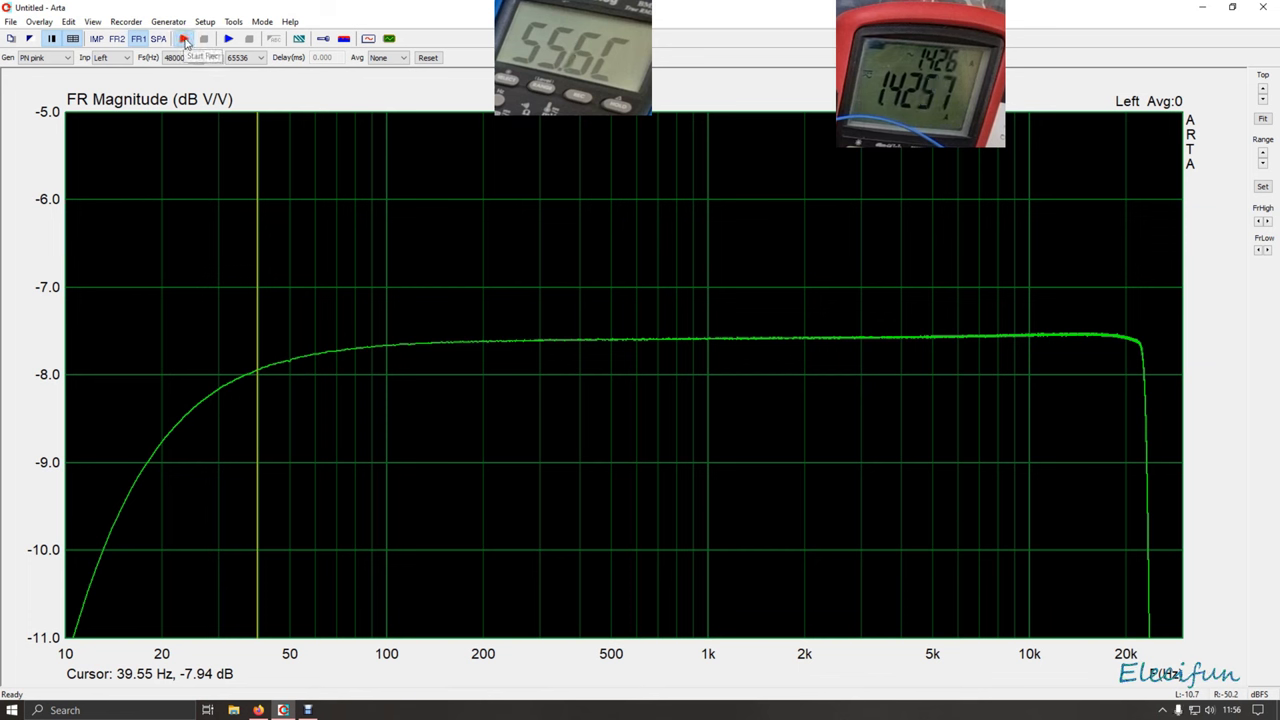
left_click(206, 40)
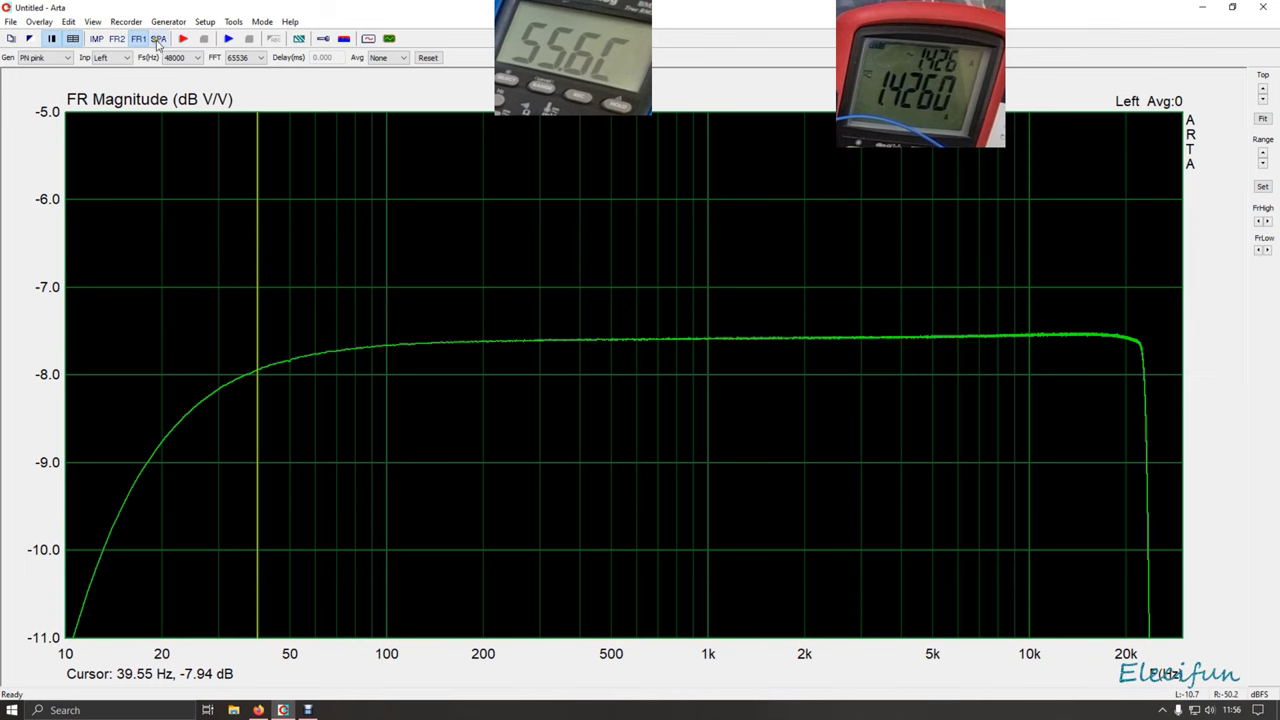
left_click(157, 40)
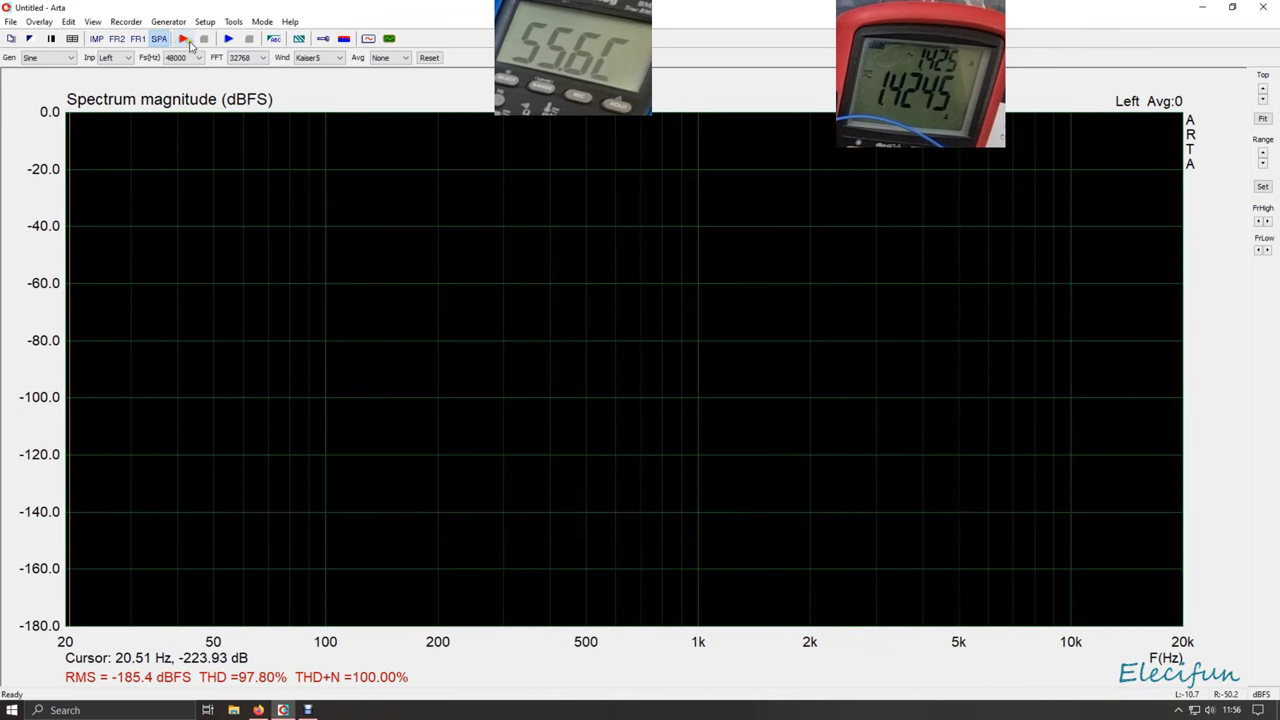
left_click(184, 39)
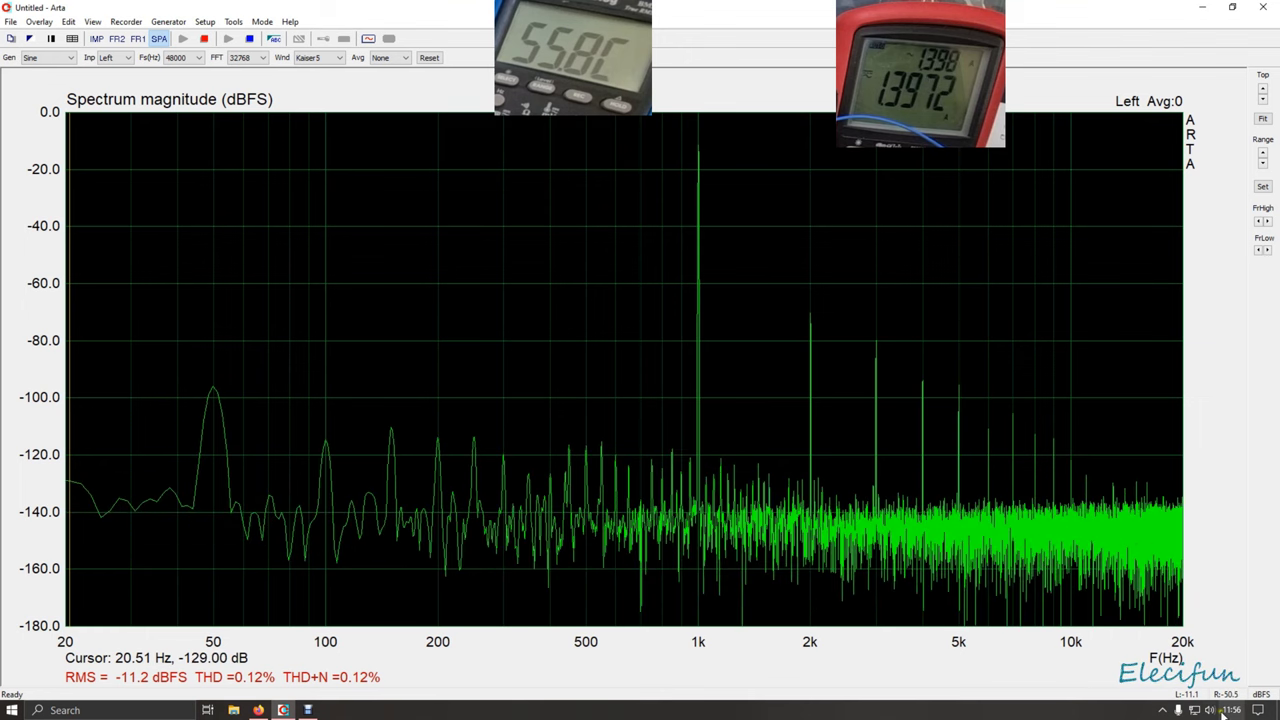
Reduce the speaker output volume to 18 and raise it back to 44 while the spectrum is recording.
left_click(1210, 710)
scroll(1210, 712, "down", 15)
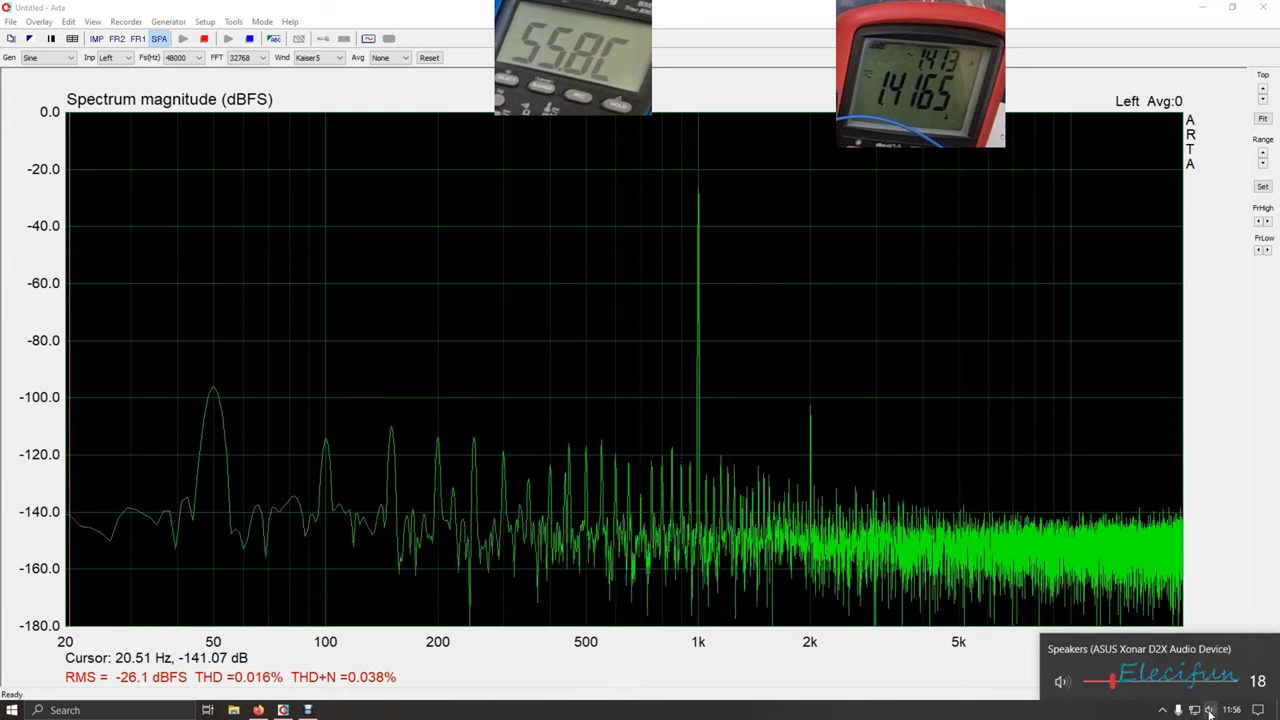
scroll(1210, 712, "up", 3)
scroll(1210, 712, "up", 6)
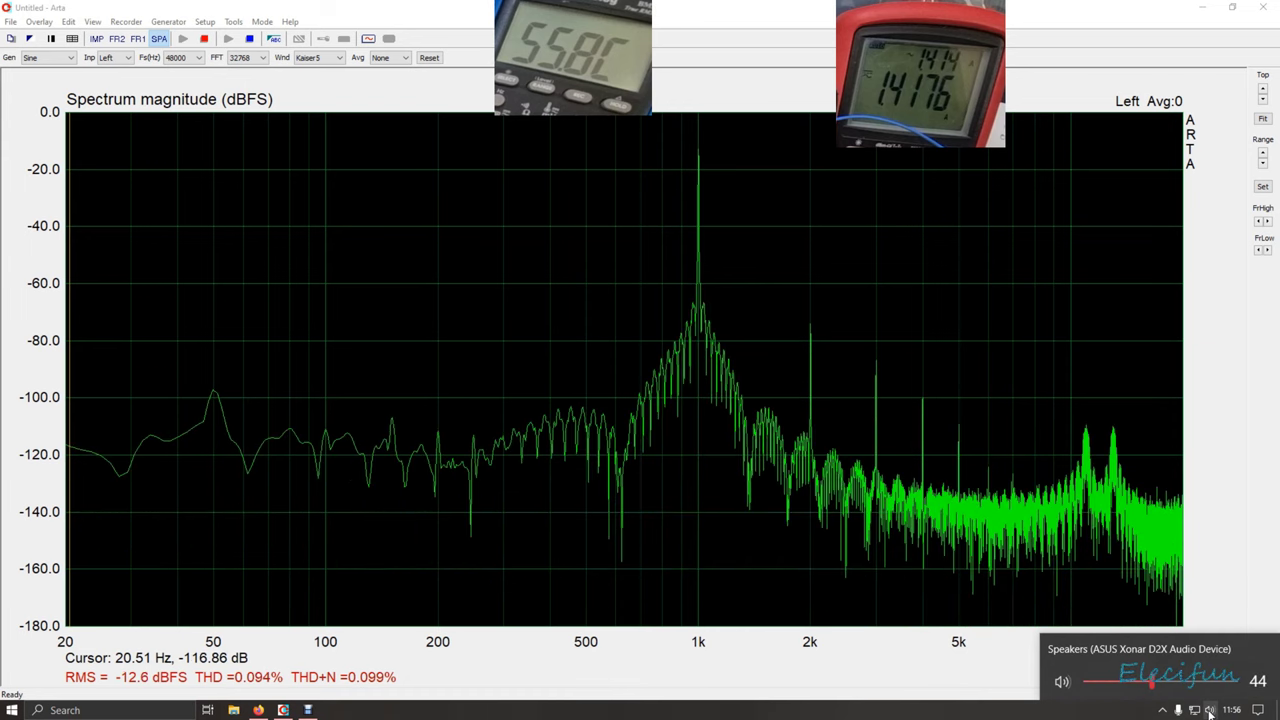